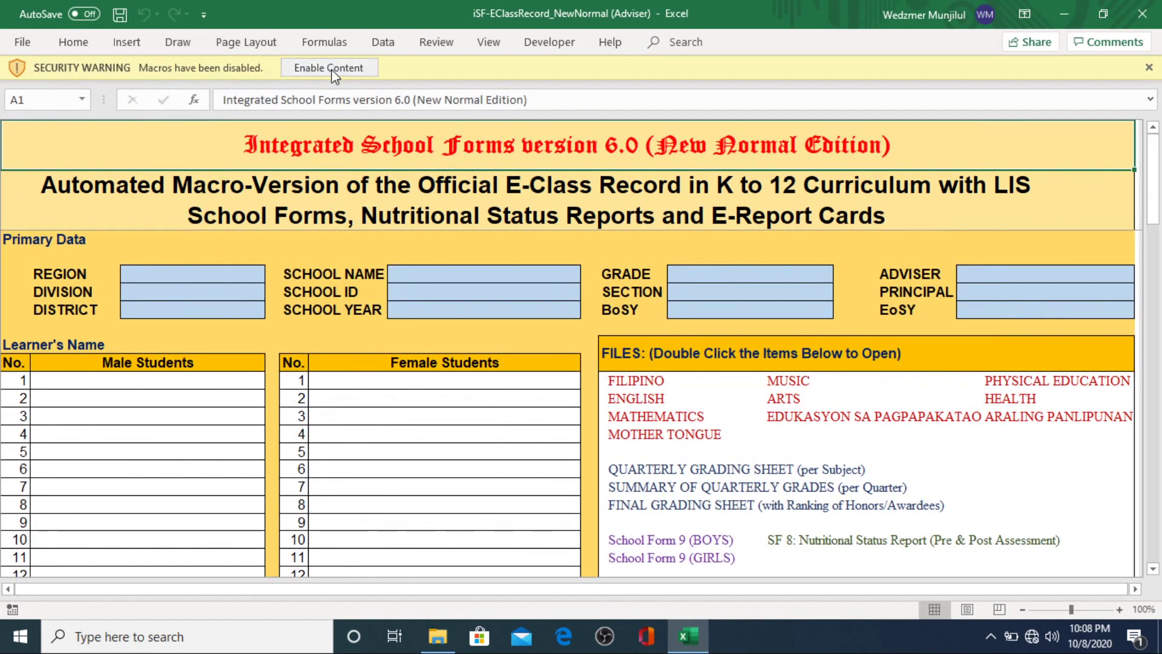
Enable the workbook's macros and scroll through the Primary Data profile sheet of region XI, grade 6 LANGGA.
{"action": "left_click", "coordinate": [332, 69]}
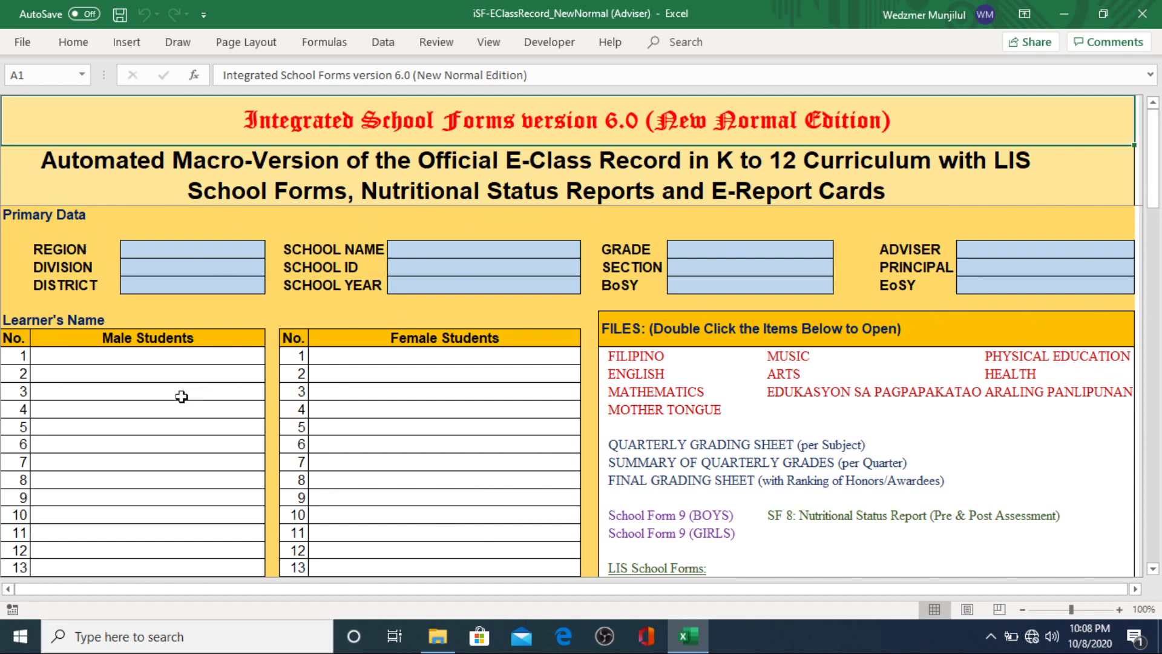
{"action": "left_click_drag", "start_coordinate": [1150, 144], "coordinate": [1153, 568]}
{"action": "left_click_drag", "start_coordinate": [1153, 511], "coordinate": [1152, 145]}
{"action": "left_click_drag", "start_coordinate": [1153, 176], "coordinate": [1153, 204]}
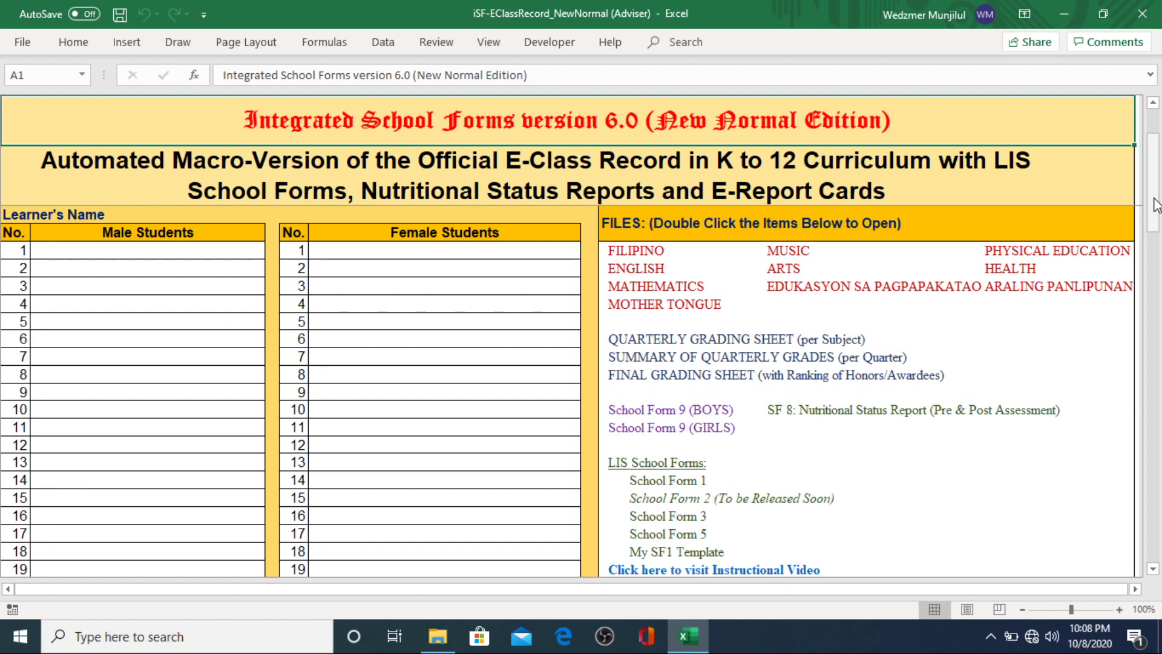
{"action": "left_click_drag", "start_coordinate": [1155, 204], "coordinate": [1156, 218]}
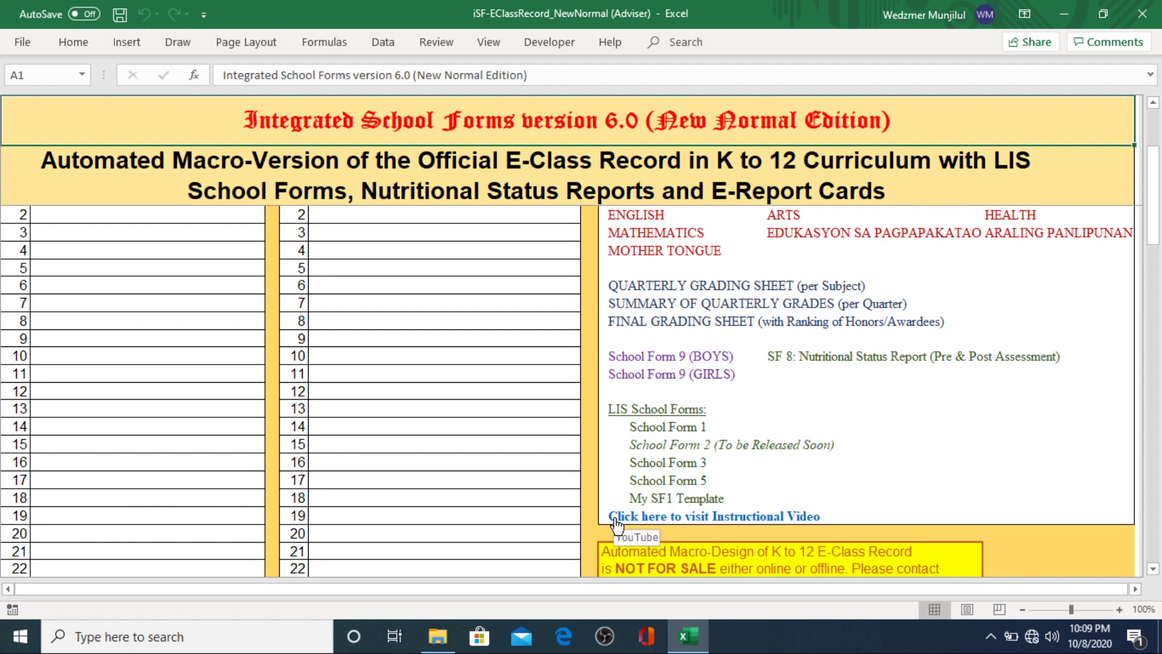
{"action": "left_click_drag", "start_coordinate": [1157, 220], "coordinate": [1156, 203]}
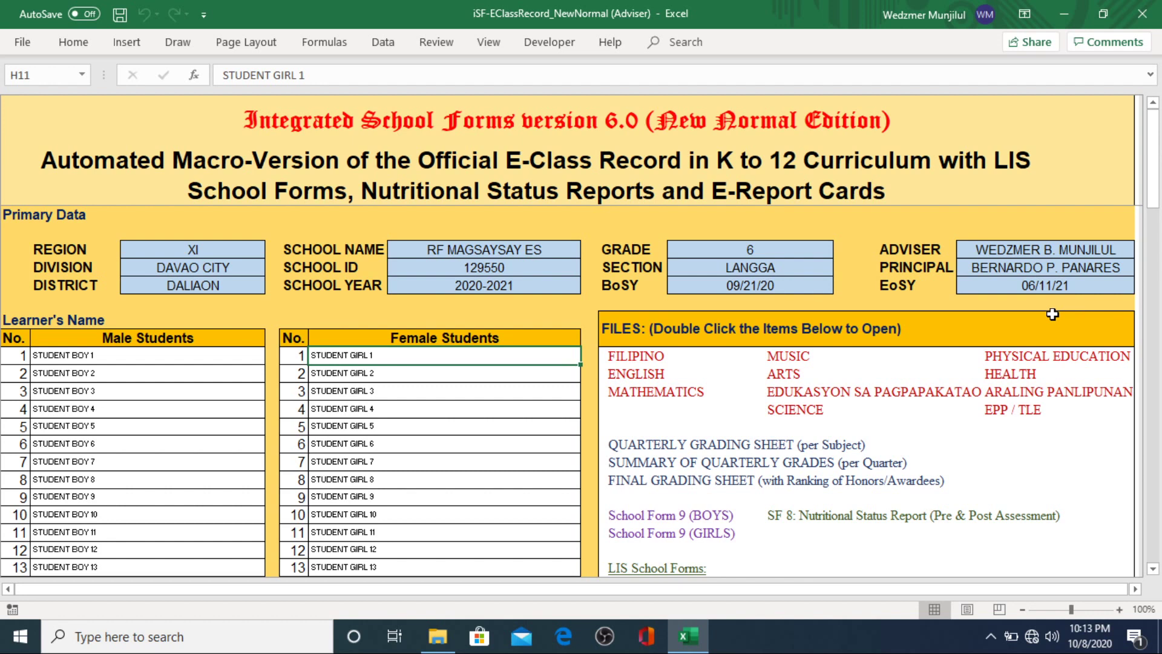
{"action": "mouse_move", "coordinate": [1157, 175]}
{"action": "left_mouse_down"}
{"action": "mouse_move", "coordinate": [1158, 285]}
{"action": "mouse_move", "coordinate": [1159, 165]}
{"action": "left_mouse_up"}
{"action": "left_click", "coordinate": [732, 248]}
{"action": "type", "text": "1"}
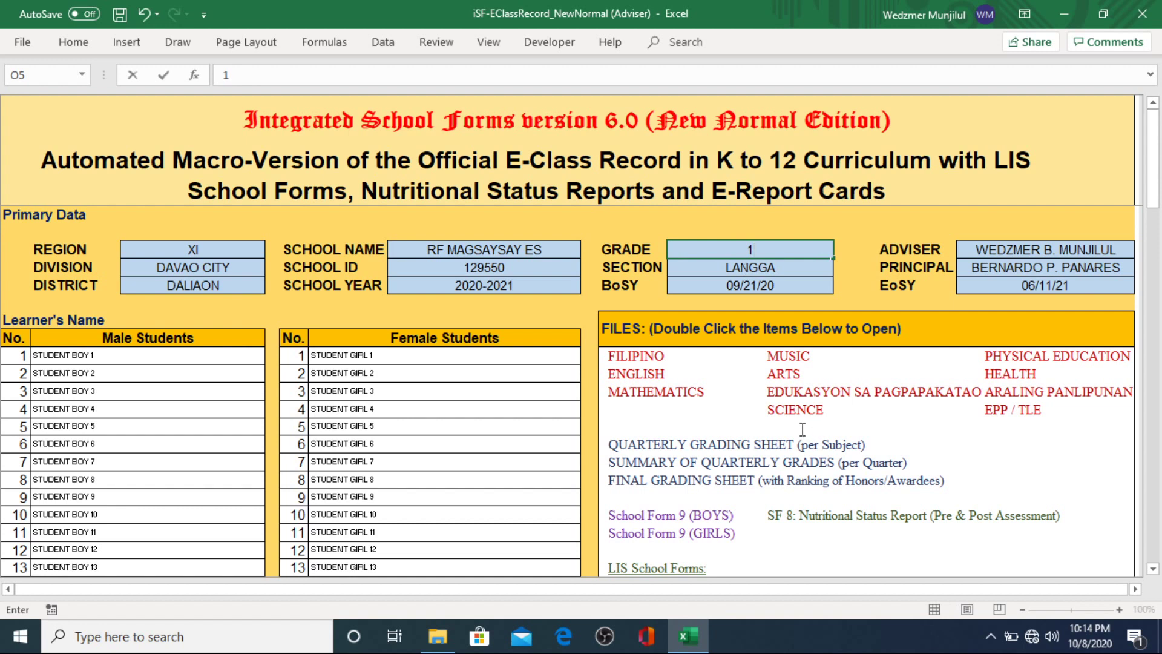
{"action": "key", "text": "Return"}
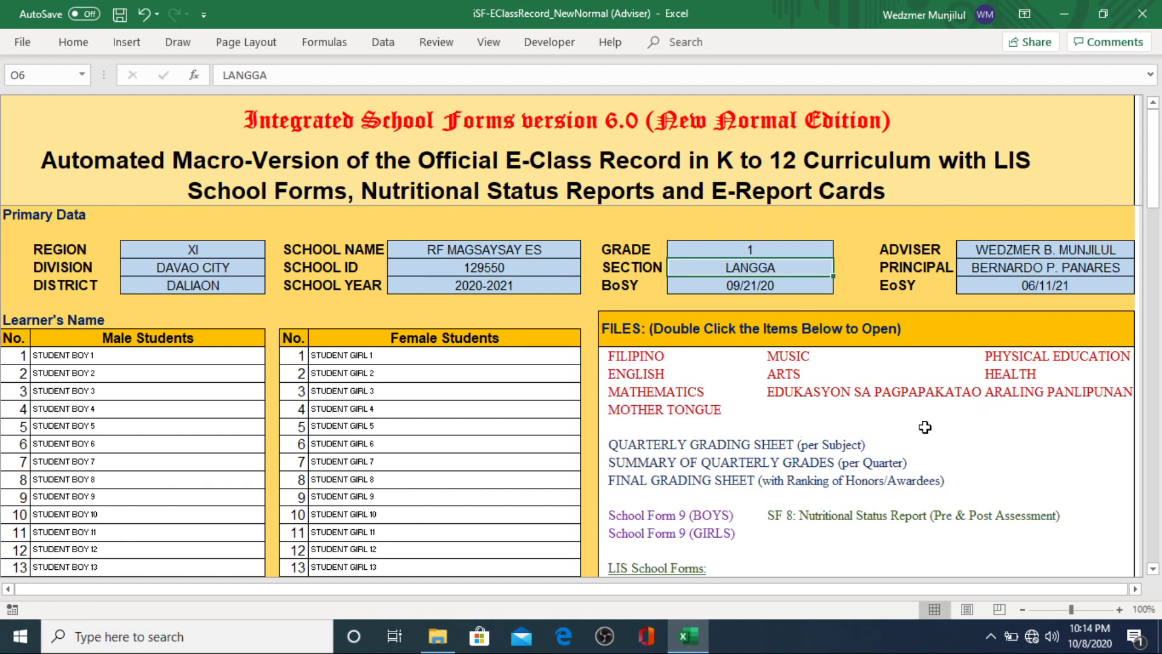
{"action": "left_click", "coordinate": [756, 248]}
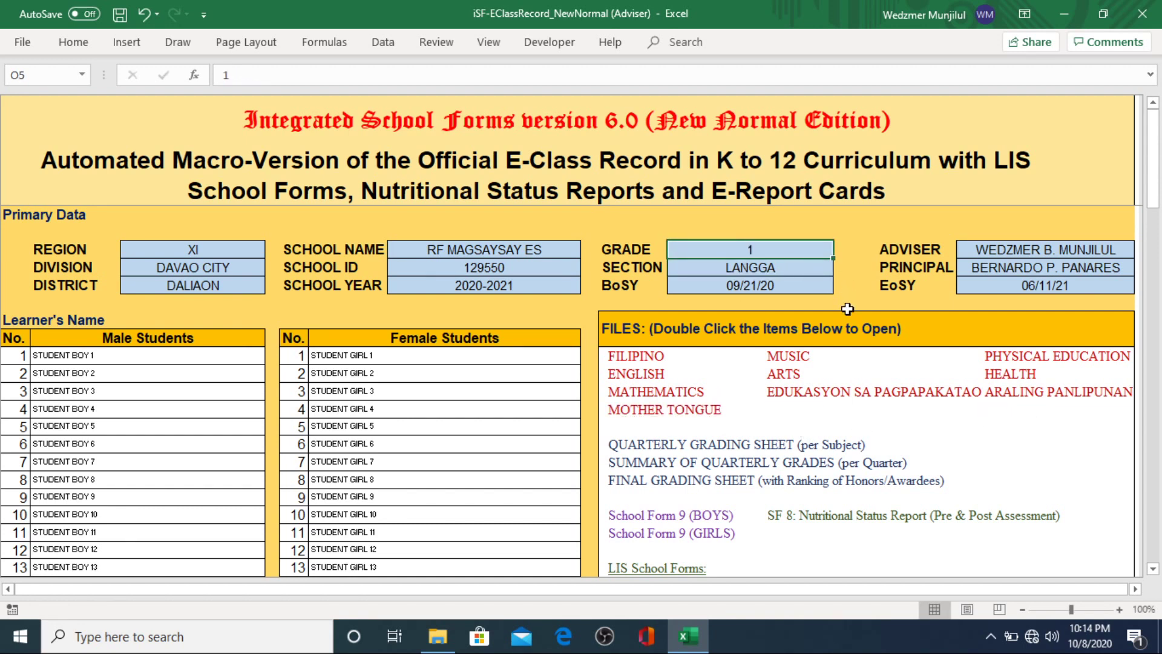
{"action": "type", "text": "6"}
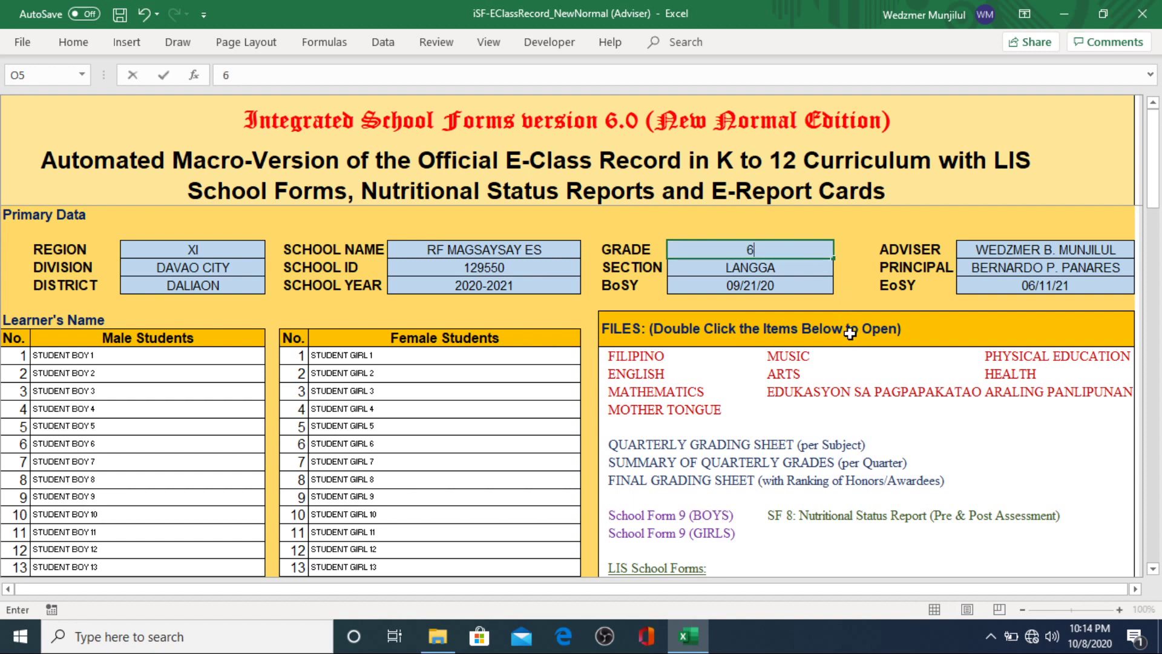
{"action": "key", "text": "Return"}
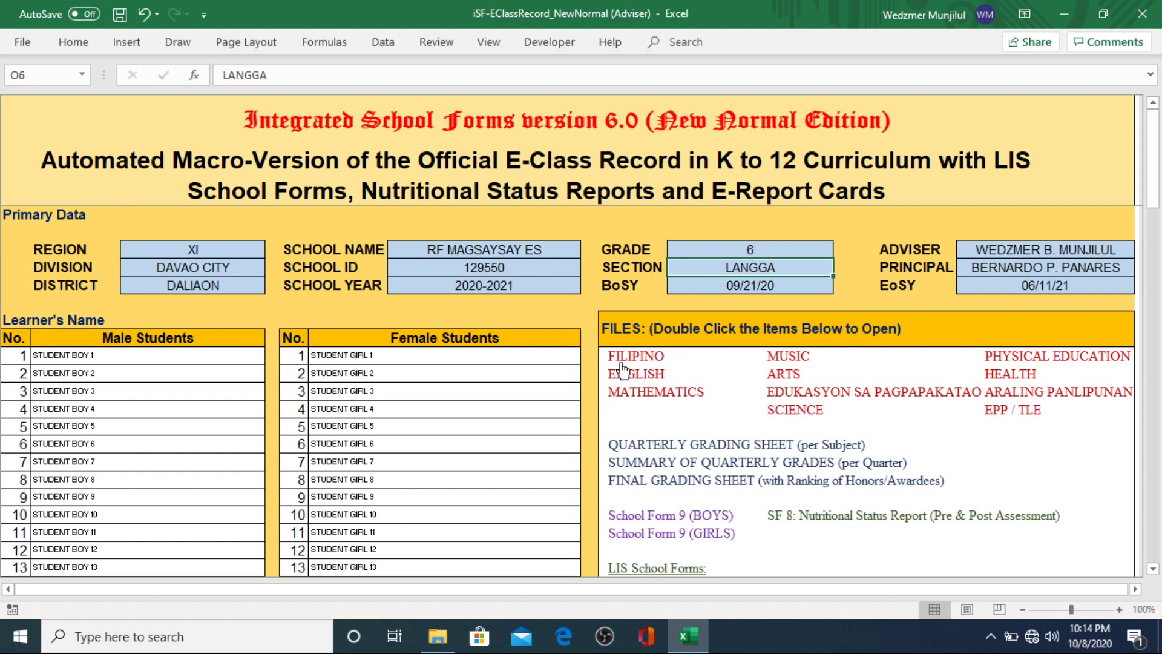
Open the FILIPINO class record and check the second, third and fourth quarter sheets before returning to the first.
{"action": "double_click", "coordinate": [623, 357]}
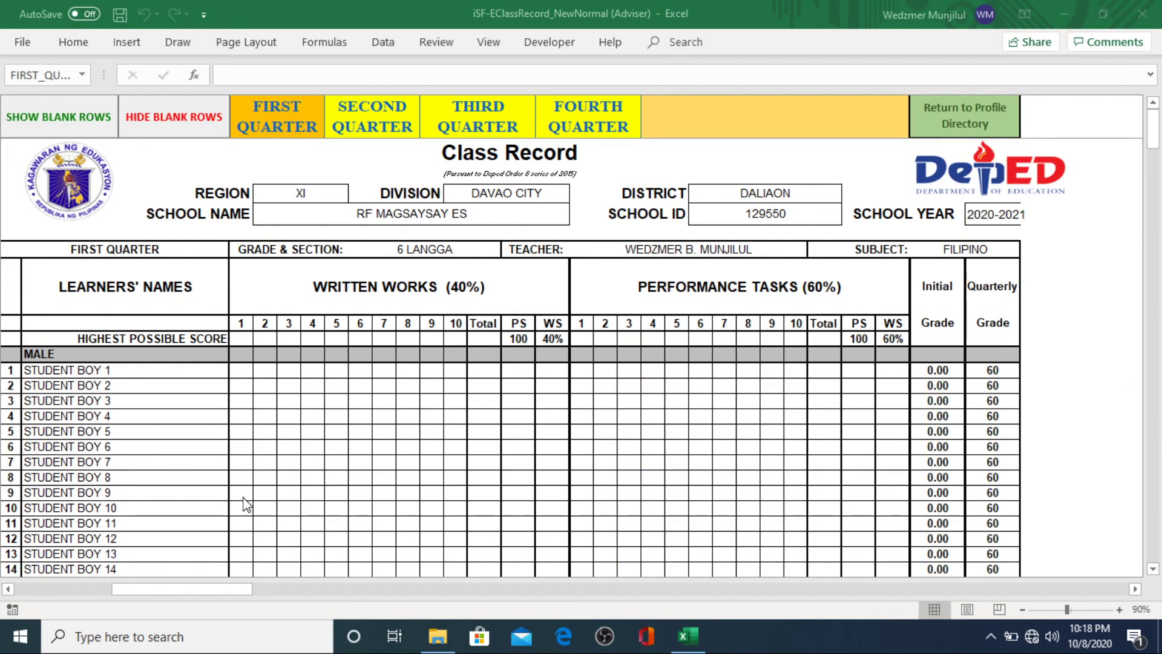
{"action": "left_click", "coordinate": [367, 127]}
{"action": "left_click", "coordinate": [551, 127]}
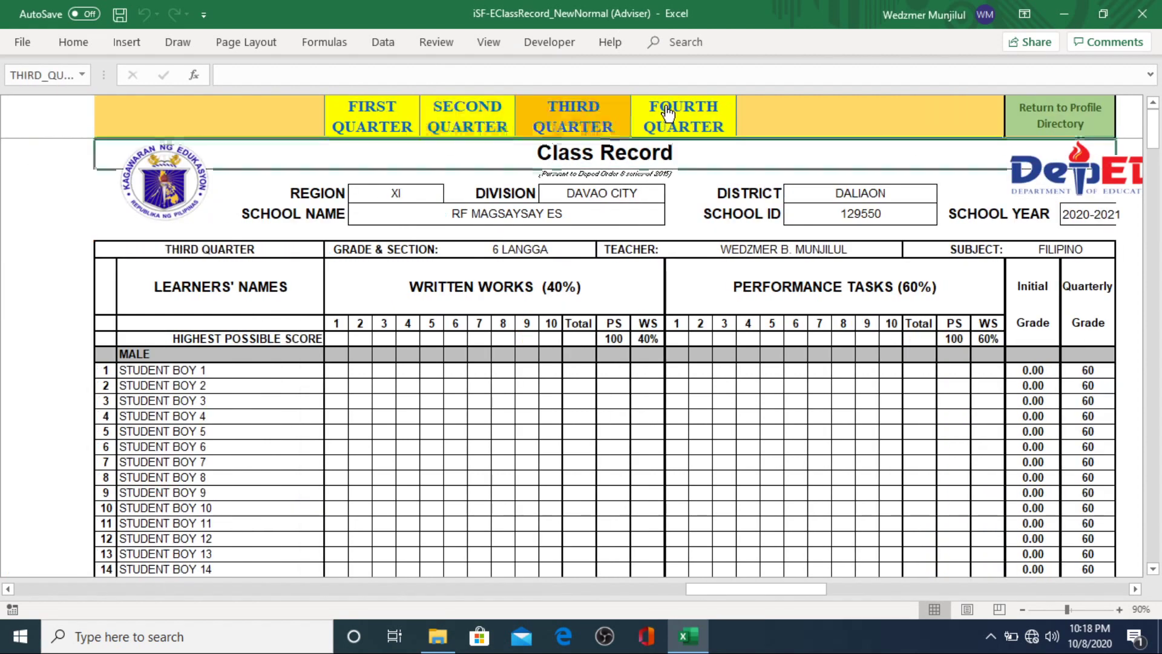
{"action": "left_click", "coordinate": [671, 112]}
{"action": "left_click", "coordinate": [362, 116]}
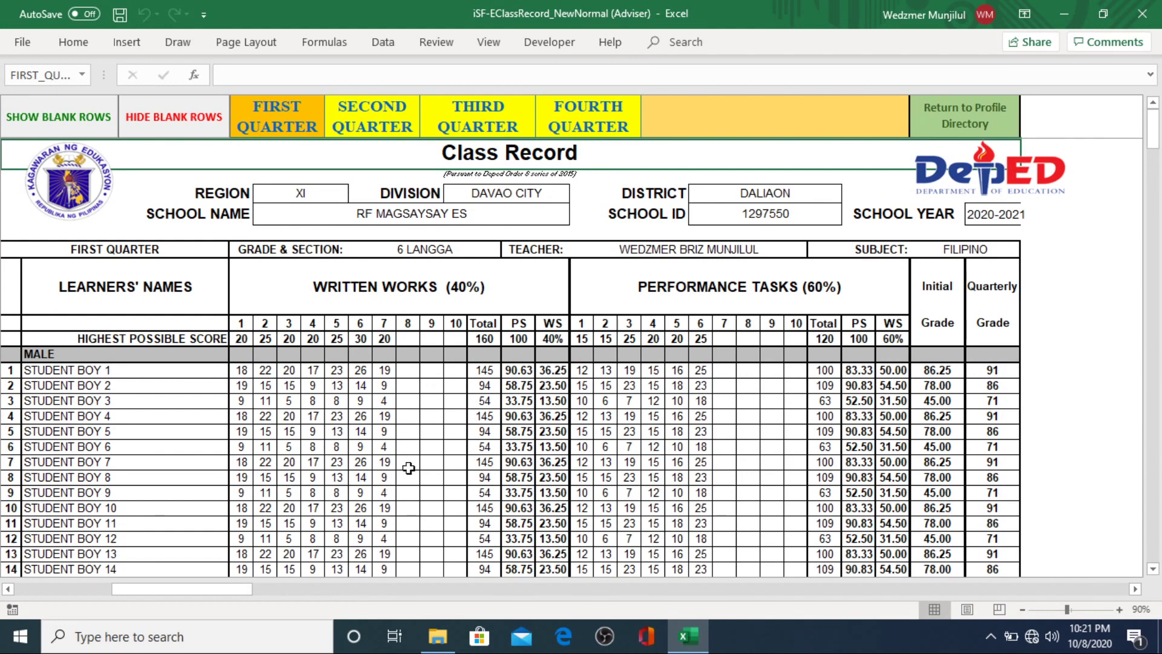
Re-enter 25 as item 5's highest possible score, then hide the blank learner rows.
{"action": "left_click_drag", "start_coordinate": [1152, 144], "coordinate": [1152, 115]}
{"action": "left_click", "coordinate": [340, 342]}
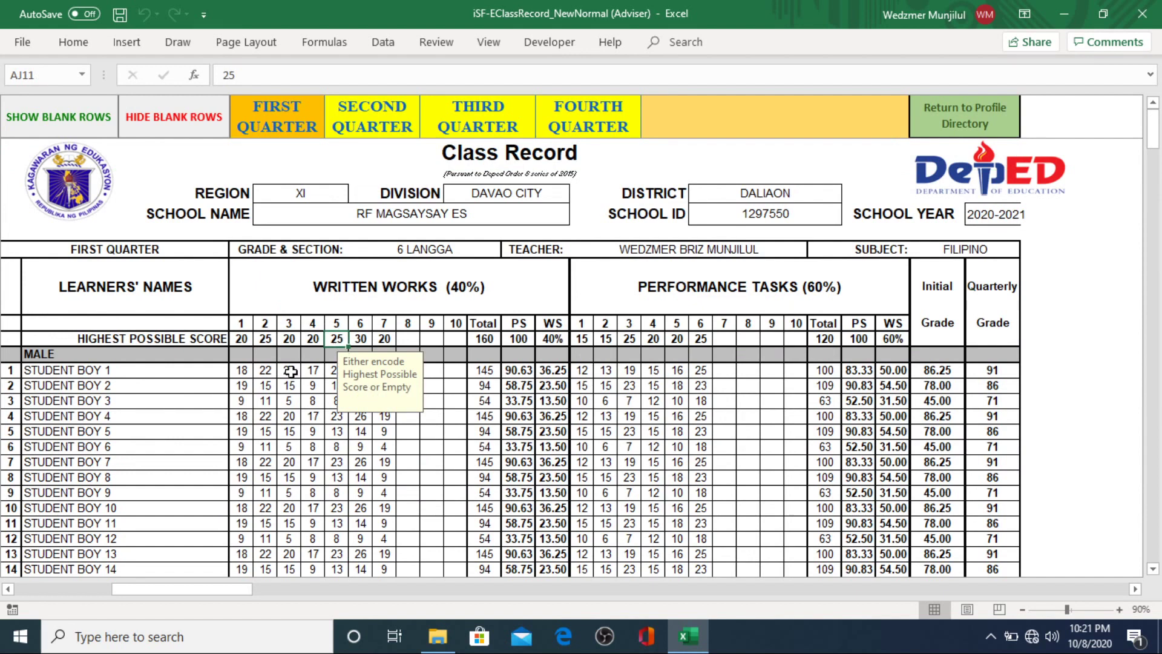
{"action": "key", "text": "Delete"}
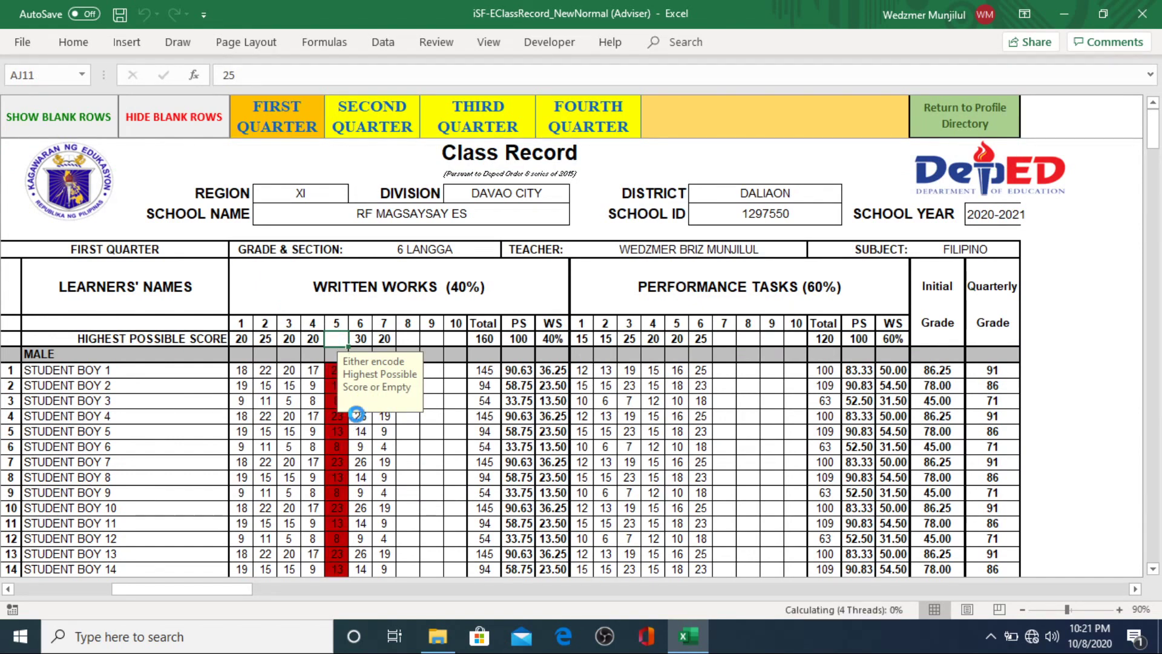
{"action": "left_click", "coordinate": [405, 450]}
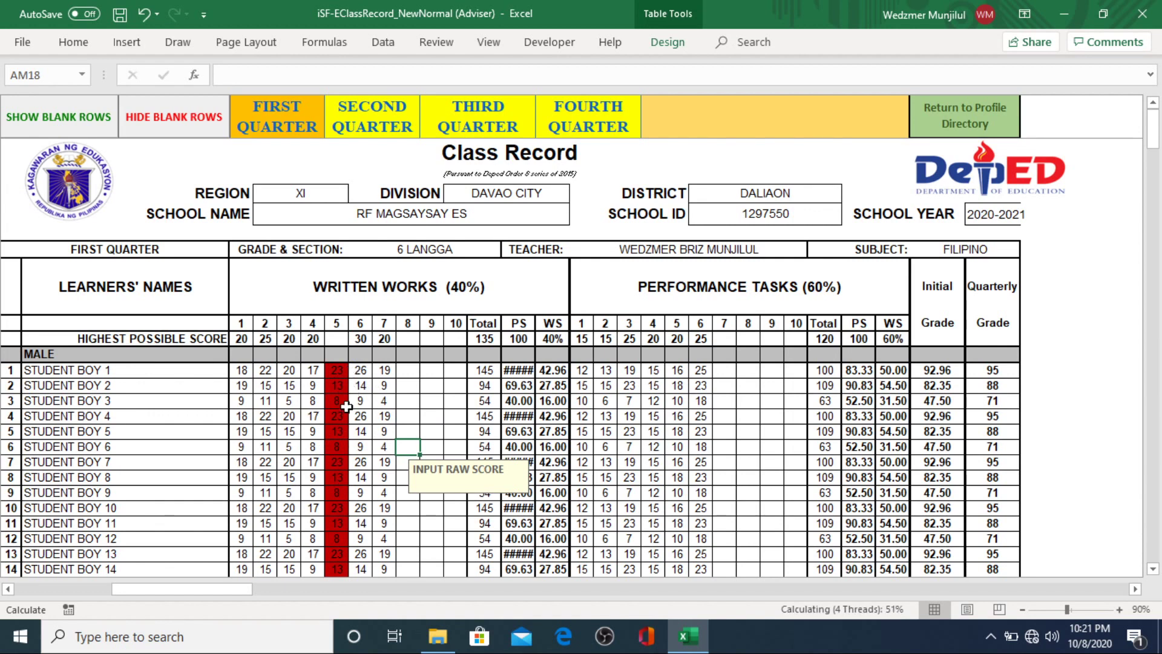
{"action": "left_click", "coordinate": [342, 423]}
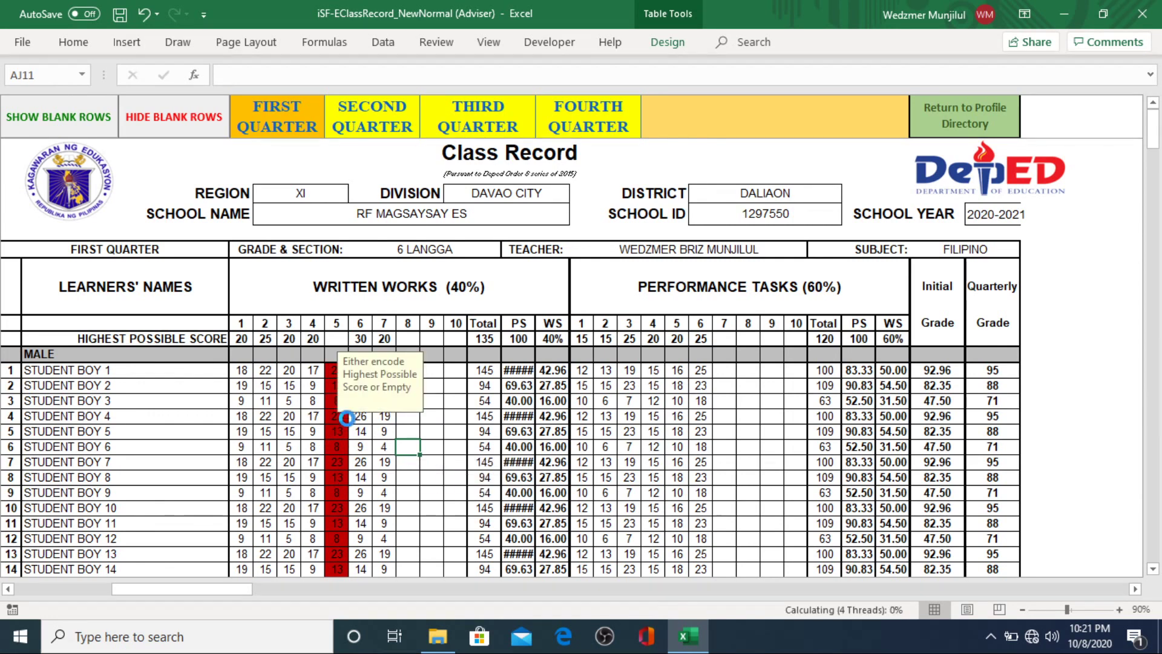
{"action": "type", "text": "25"}
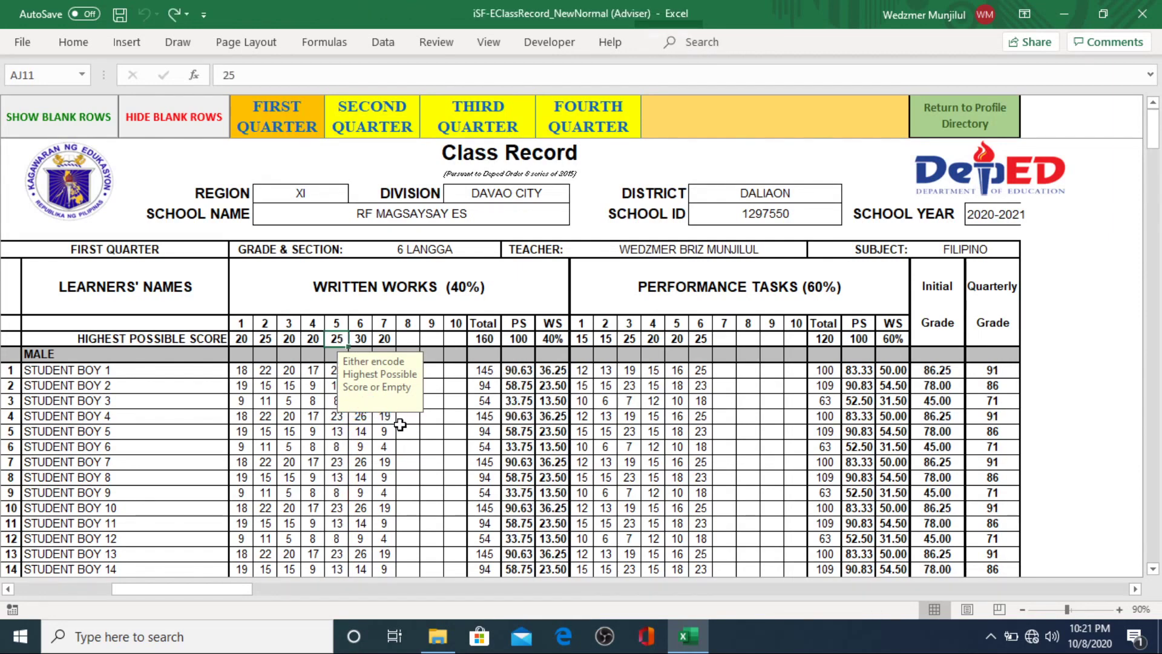
{"action": "left_click", "coordinate": [407, 431]}
{"action": "mouse_move", "coordinate": [1152, 130]}
{"action": "left_mouse_down"}
{"action": "mouse_move", "coordinate": [1152, 212]}
{"action": "mouse_move", "coordinate": [1154, 115]}
{"action": "left_mouse_up"}
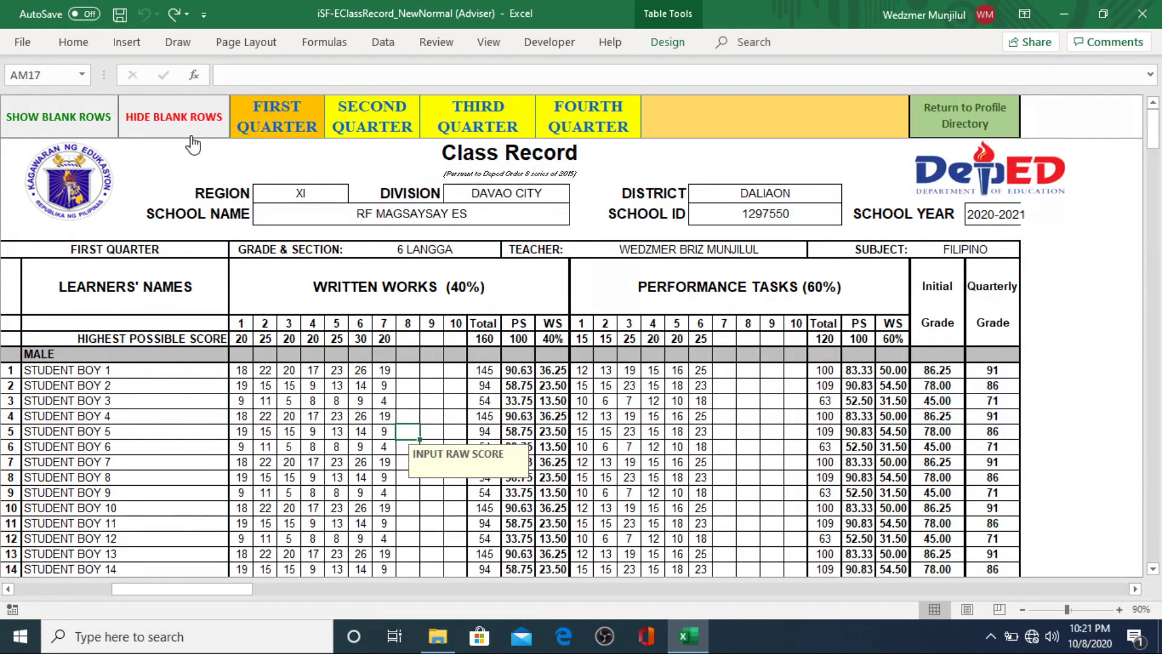
{"action": "left_click", "coordinate": [168, 119]}
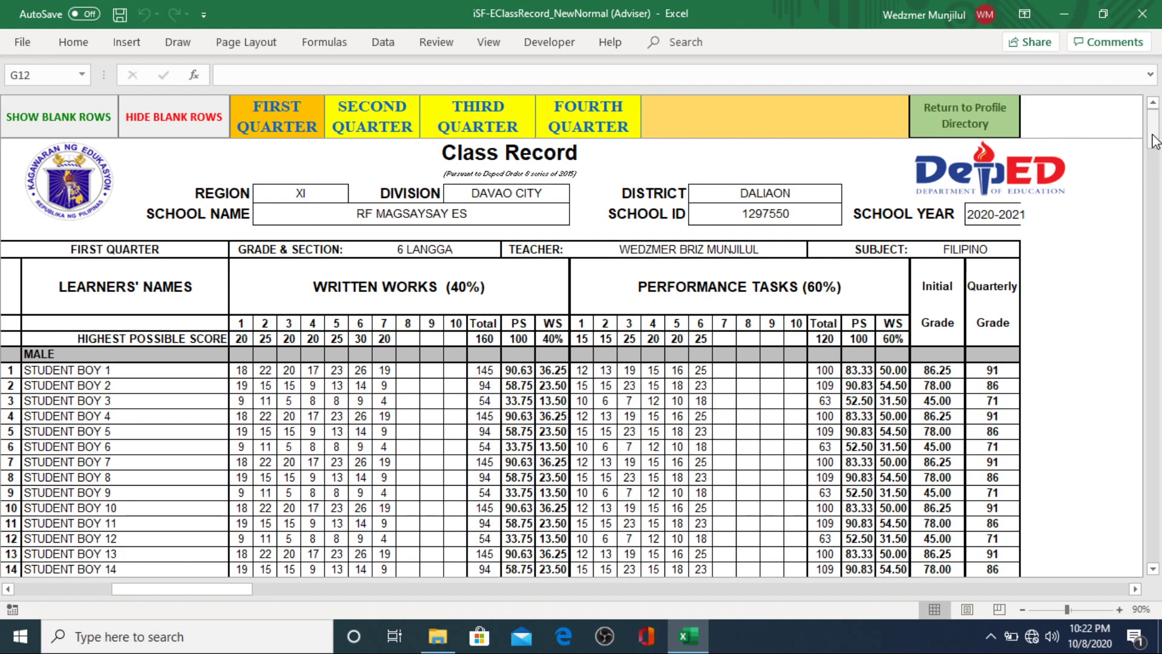
Show the blank learner rows again and return to the profile directory.
{"action": "mouse_move", "coordinate": [1156, 142]}
{"action": "left_mouse_down"}
{"action": "mouse_move", "coordinate": [1157, 197]}
{"action": "mouse_move", "coordinate": [1158, 130]}
{"action": "left_mouse_up"}
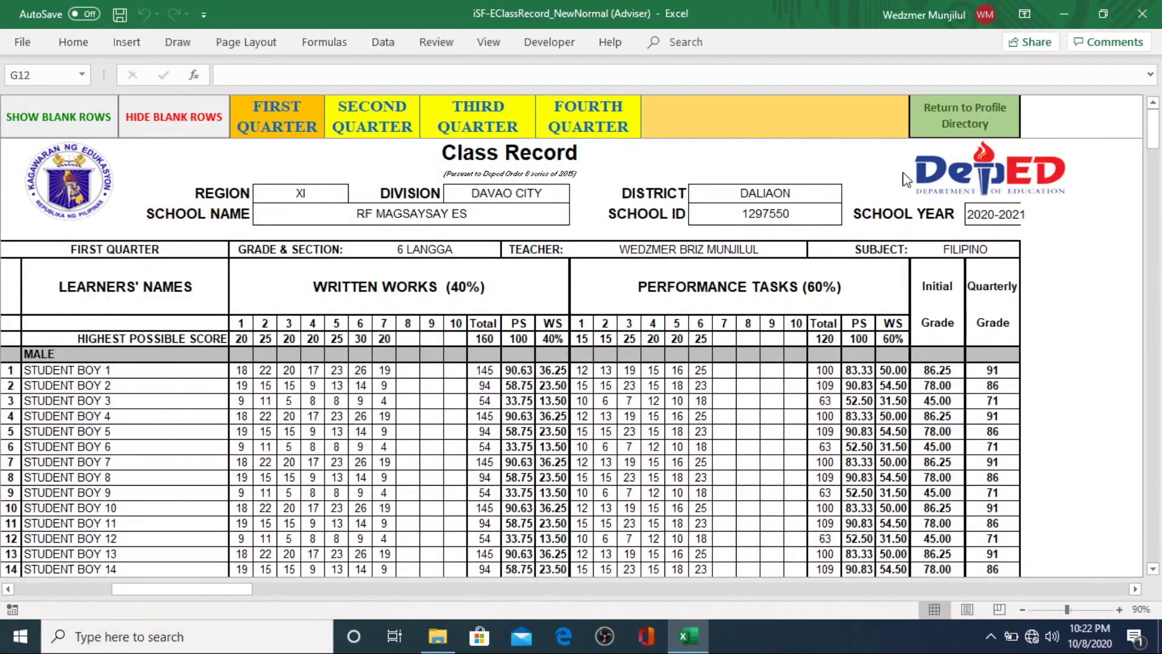
{"action": "left_click", "coordinate": [73, 121]}
{"action": "mouse_move", "coordinate": [1153, 134]}
{"action": "left_mouse_down"}
{"action": "mouse_move", "coordinate": [1154, 181]}
{"action": "mouse_move", "coordinate": [1152, 115]}
{"action": "left_mouse_up"}
{"action": "left_click", "coordinate": [968, 124]}
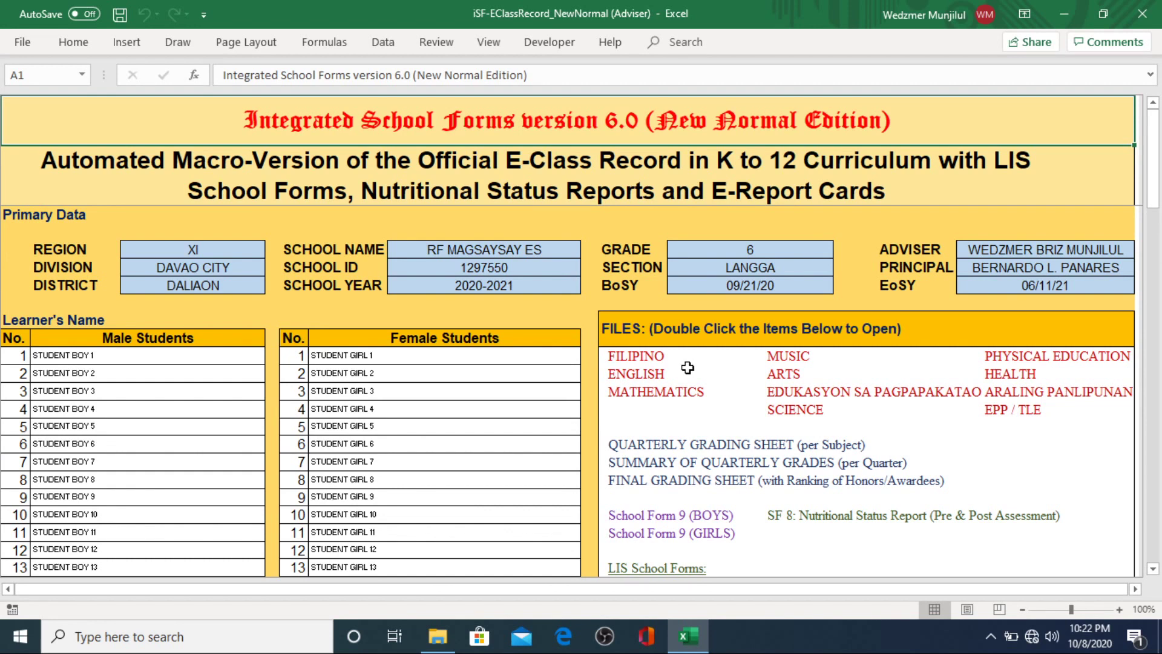
View the ENGLISH class record, then go back to the profile directory.
{"action": "double_click", "coordinate": [622, 379]}
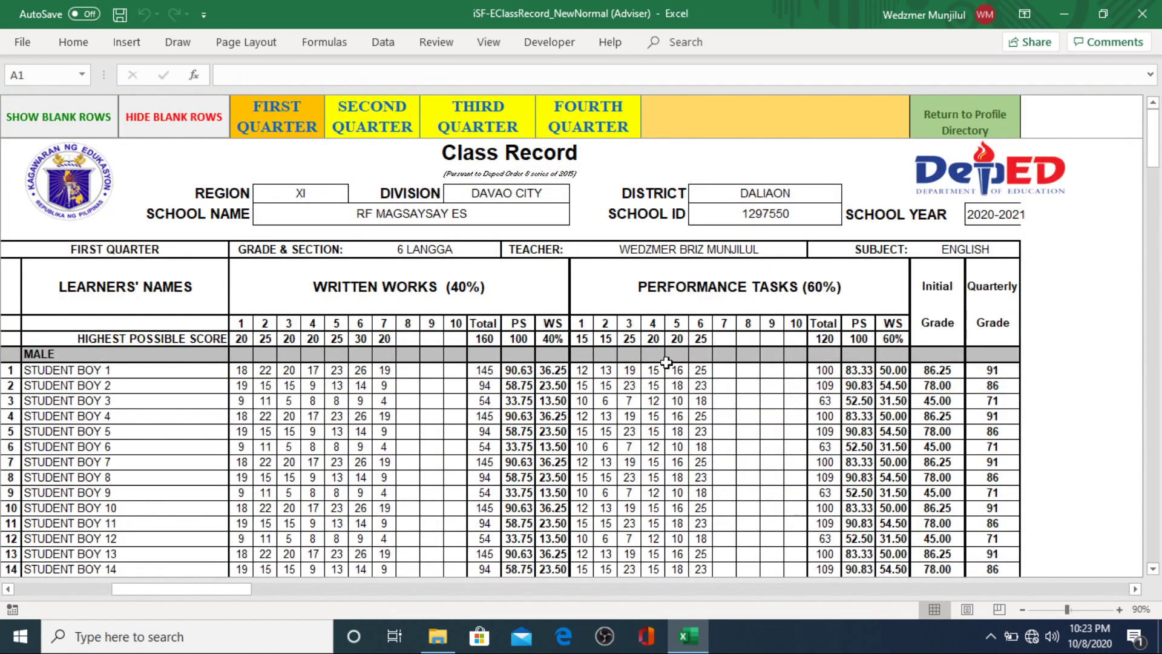
{"action": "mouse_move", "coordinate": [1152, 154]}
{"action": "left_mouse_down"}
{"action": "mouse_move", "coordinate": [1157, 219]}
{"action": "mouse_move", "coordinate": [1157, 146]}
{"action": "left_mouse_up"}
{"action": "left_click", "coordinate": [956, 130]}
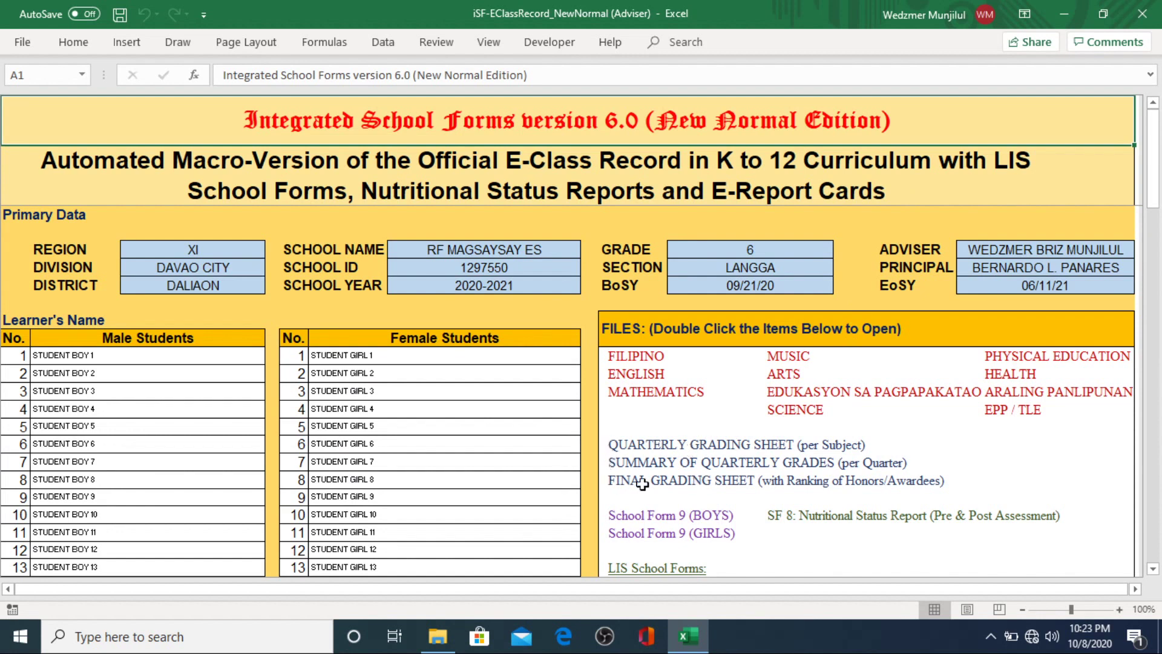
Set the Quarterly Grading Sheet's subject to MATH, then return to the profile directory.
{"action": "double_click", "coordinate": [621, 449]}
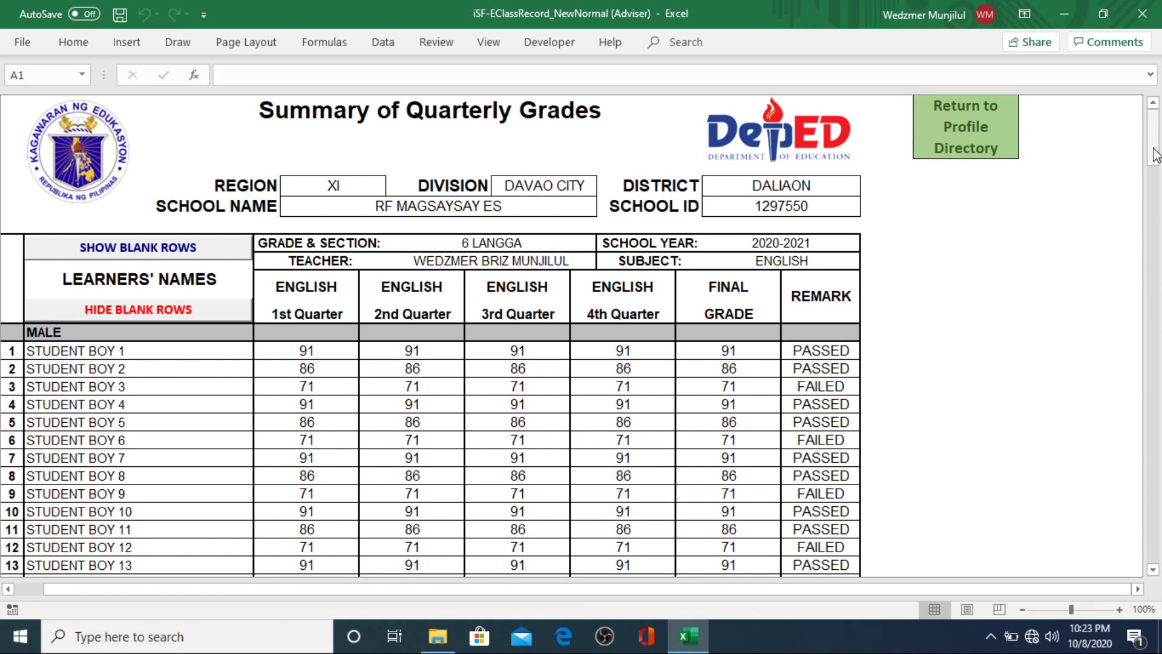
{"action": "mouse_move", "coordinate": [1156, 154]}
{"action": "left_mouse_down"}
{"action": "mouse_move", "coordinate": [1158, 487]}
{"action": "mouse_move", "coordinate": [1155, 159]}
{"action": "left_mouse_up"}
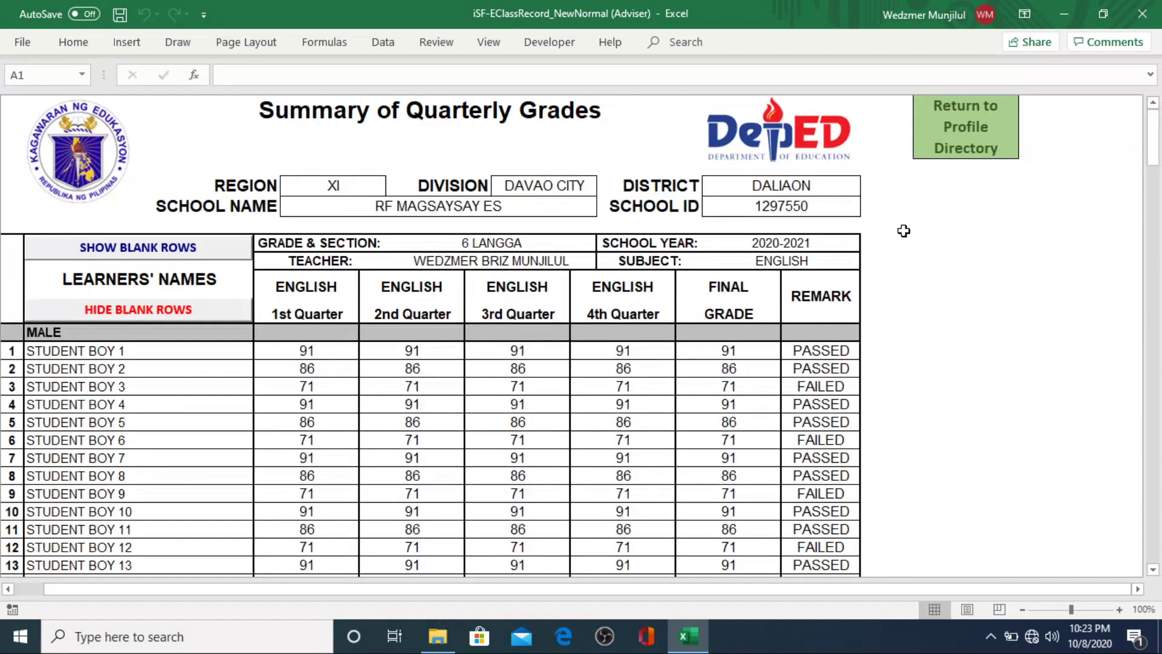
{"action": "left_click", "coordinate": [789, 261]}
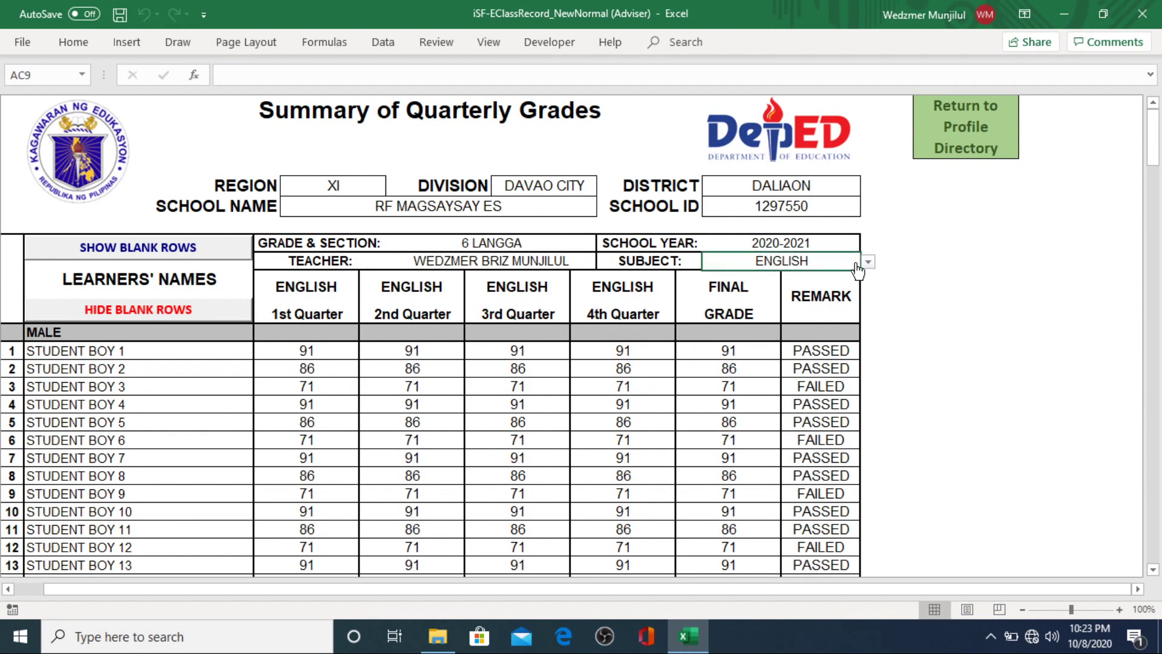
{"action": "left_click", "coordinate": [868, 266]}
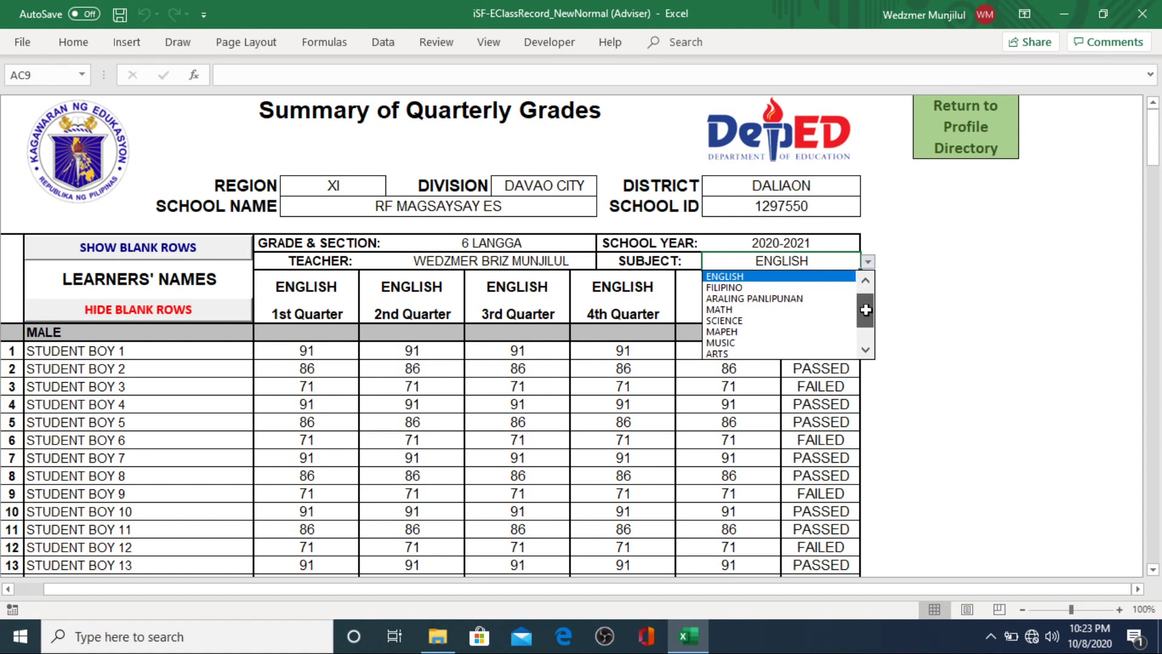
{"action": "mouse_move", "coordinate": [866, 314]}
{"action": "left_mouse_down"}
{"action": "mouse_move", "coordinate": [868, 330]}
{"action": "mouse_move", "coordinate": [868, 301]}
{"action": "left_mouse_up"}
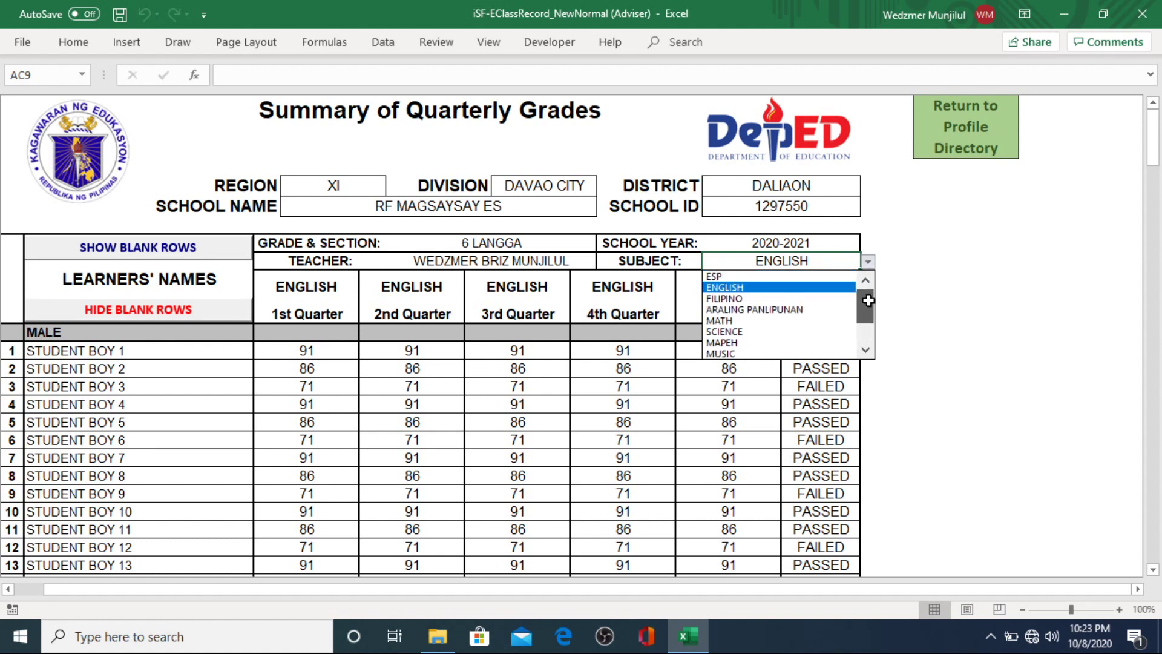
{"action": "left_click", "coordinate": [778, 321]}
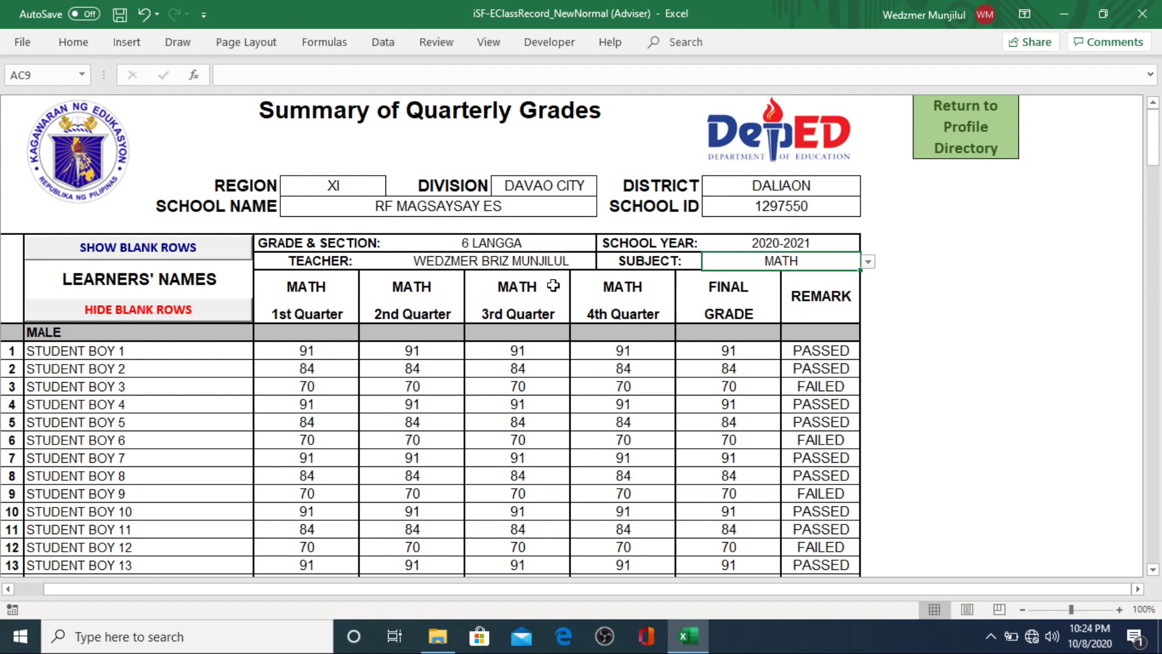
{"action": "left_click", "coordinate": [977, 145]}
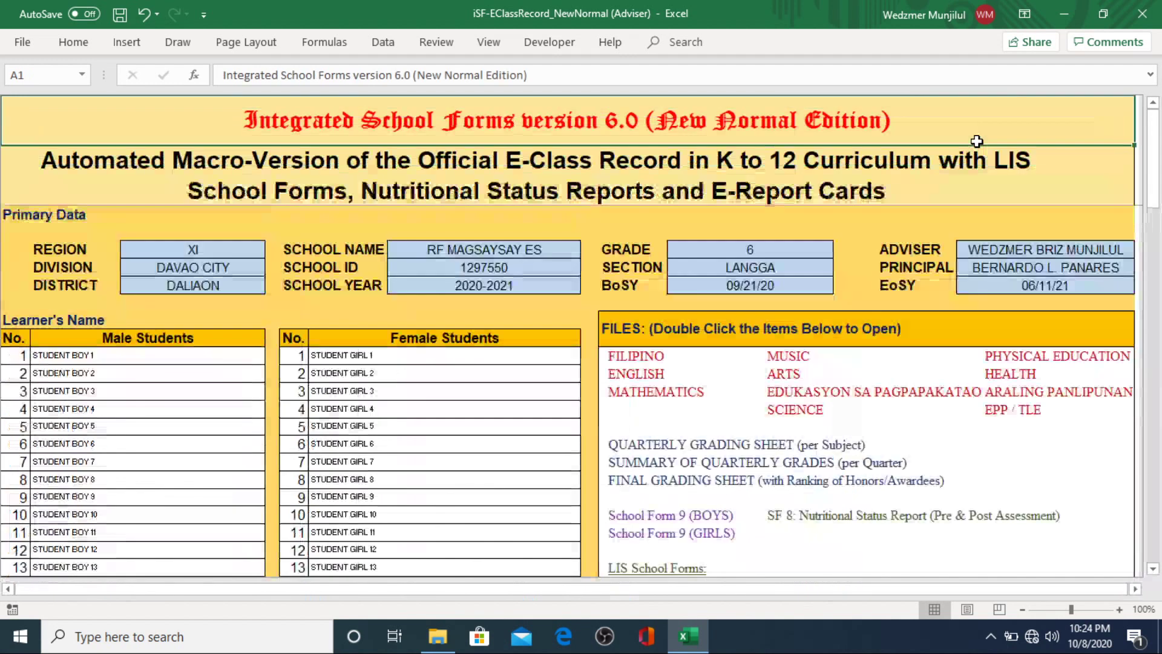
{"action": "left_click", "coordinate": [618, 464]}
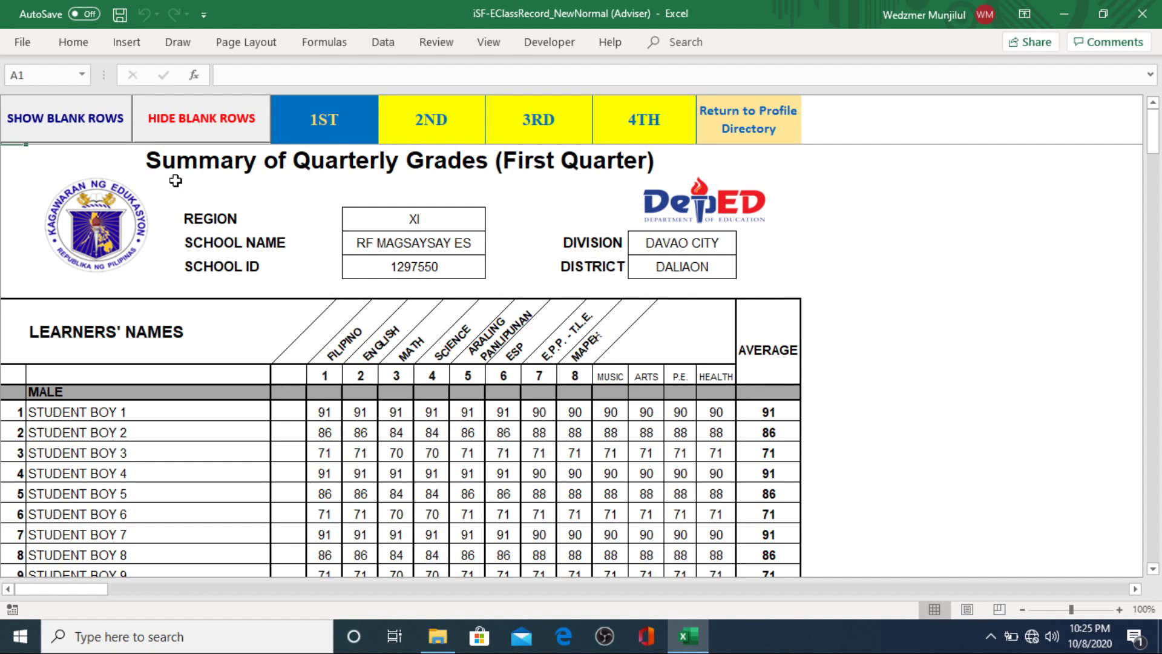
{"action": "left_click", "coordinate": [407, 127]}
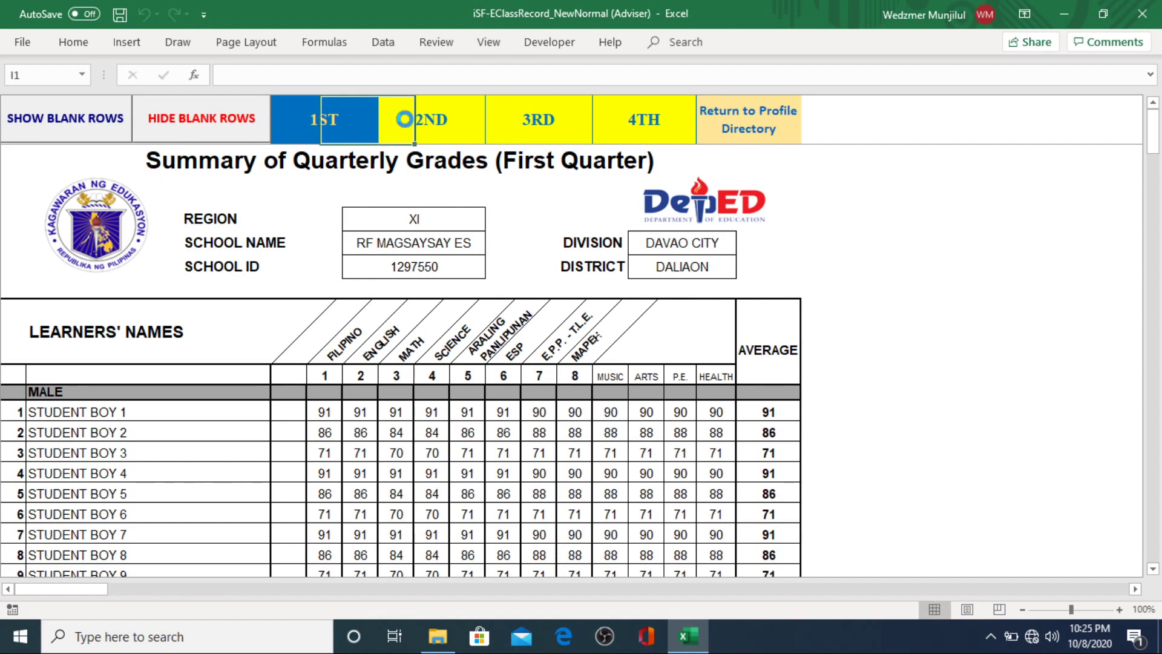
{"action": "left_click", "coordinate": [872, 119]}
{"action": "left_click", "coordinate": [976, 116]}
{"action": "left_click", "coordinate": [1050, 112]}
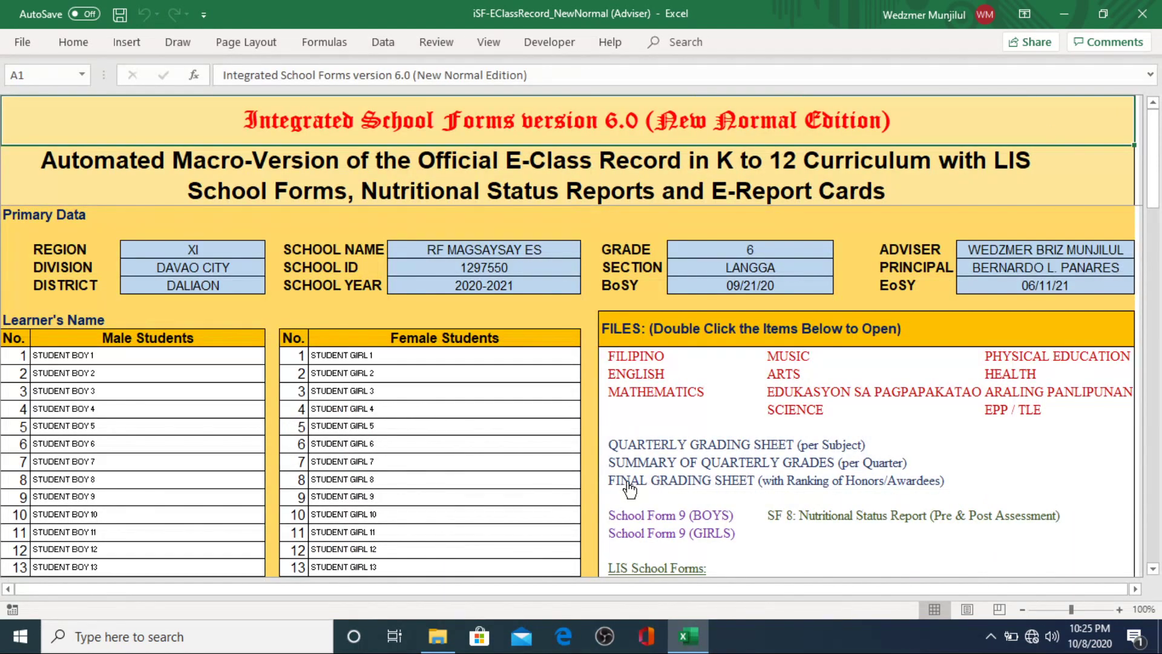
Open the FINAL GRADING SHEET from the profile directory's file list.
{"action": "double_click", "coordinate": [626, 485]}
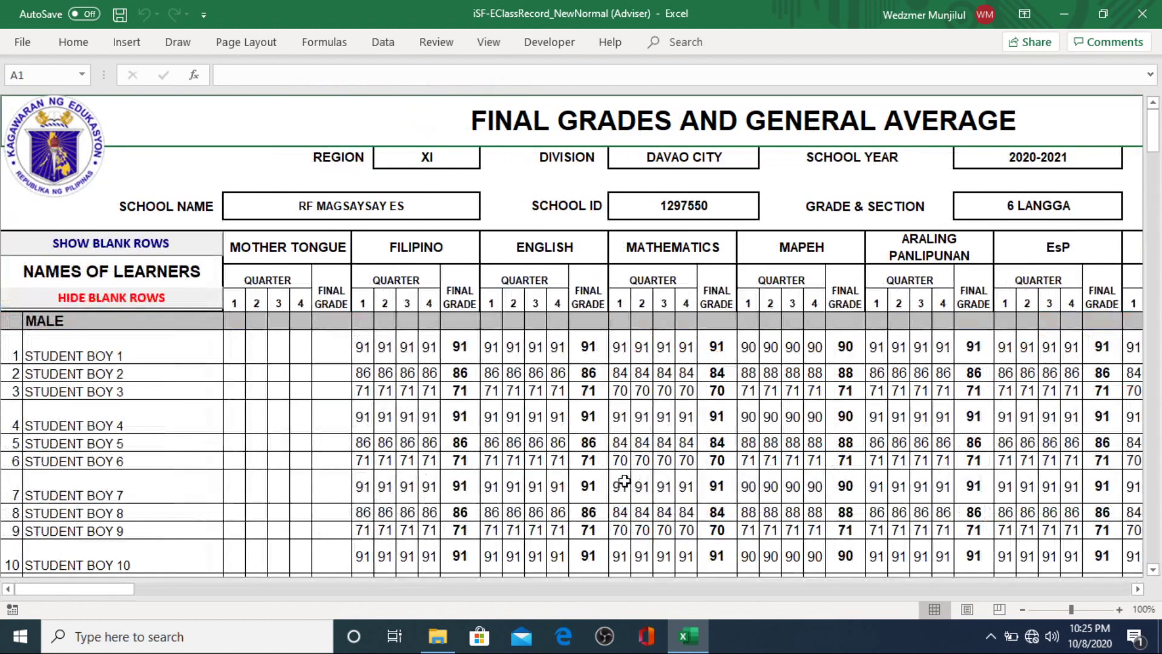
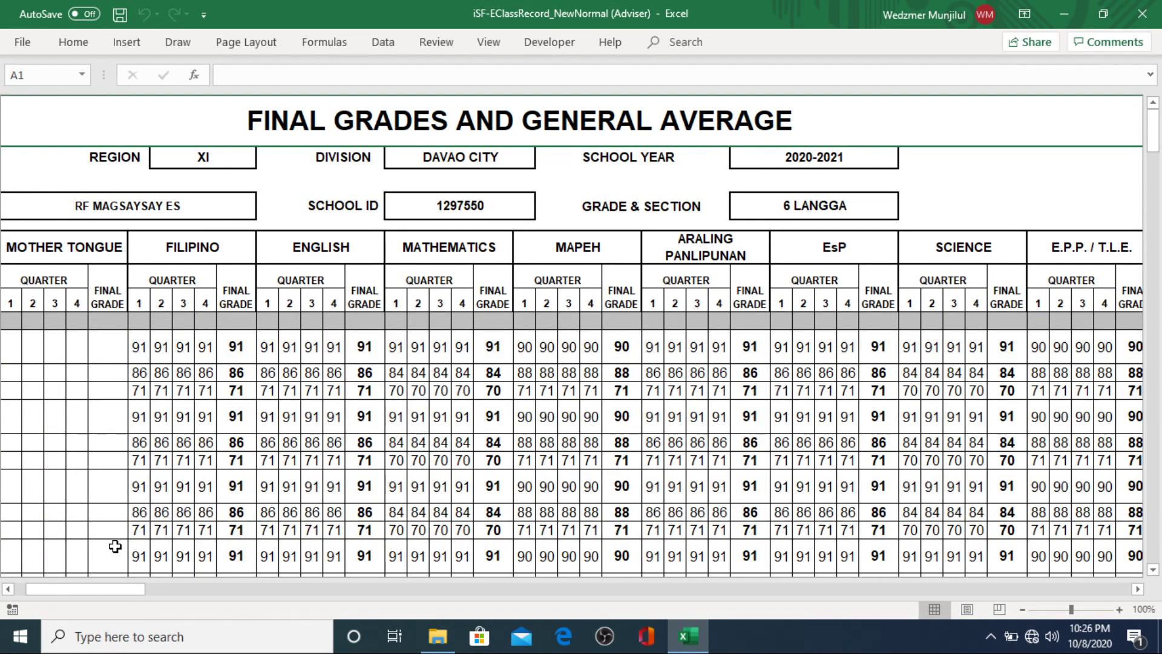
Review the Gen. Average and Ranking columns, then go back to the Profile Directory sheet.
{"action": "left_click_drag", "start_coordinate": [106, 592], "coordinate": [215, 594]}
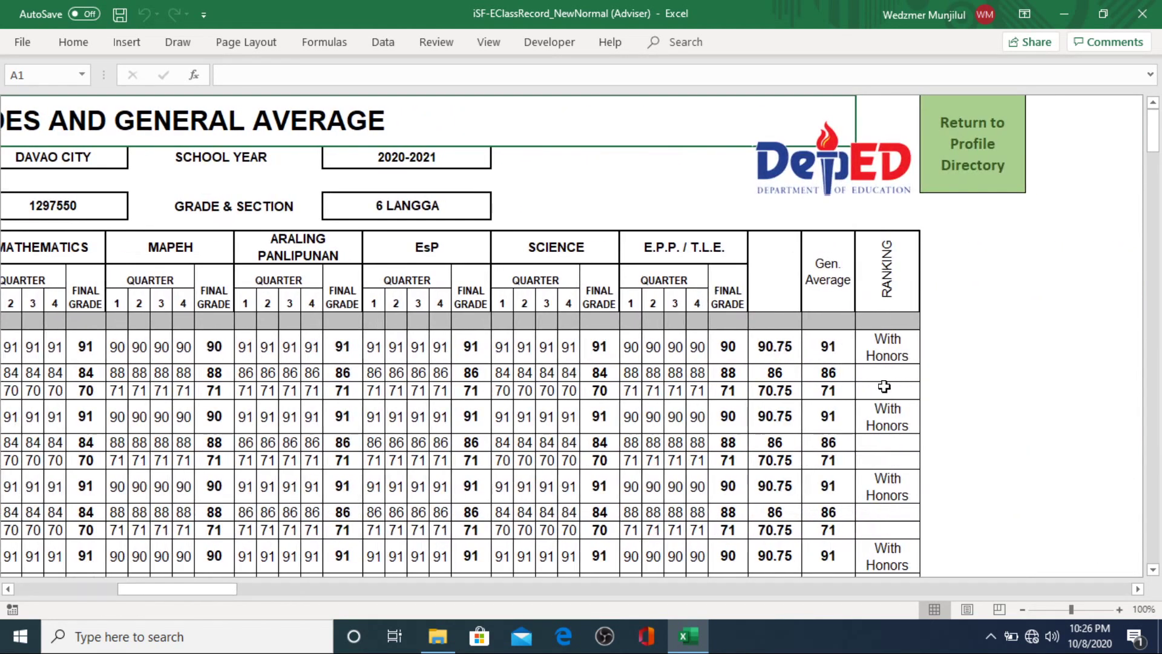
{"action": "mouse_move", "coordinate": [1153, 131]}
{"action": "left_mouse_down"}
{"action": "mouse_move", "coordinate": [1158, 187]}
{"action": "mouse_move", "coordinate": [1157, 119]}
{"action": "left_mouse_up"}
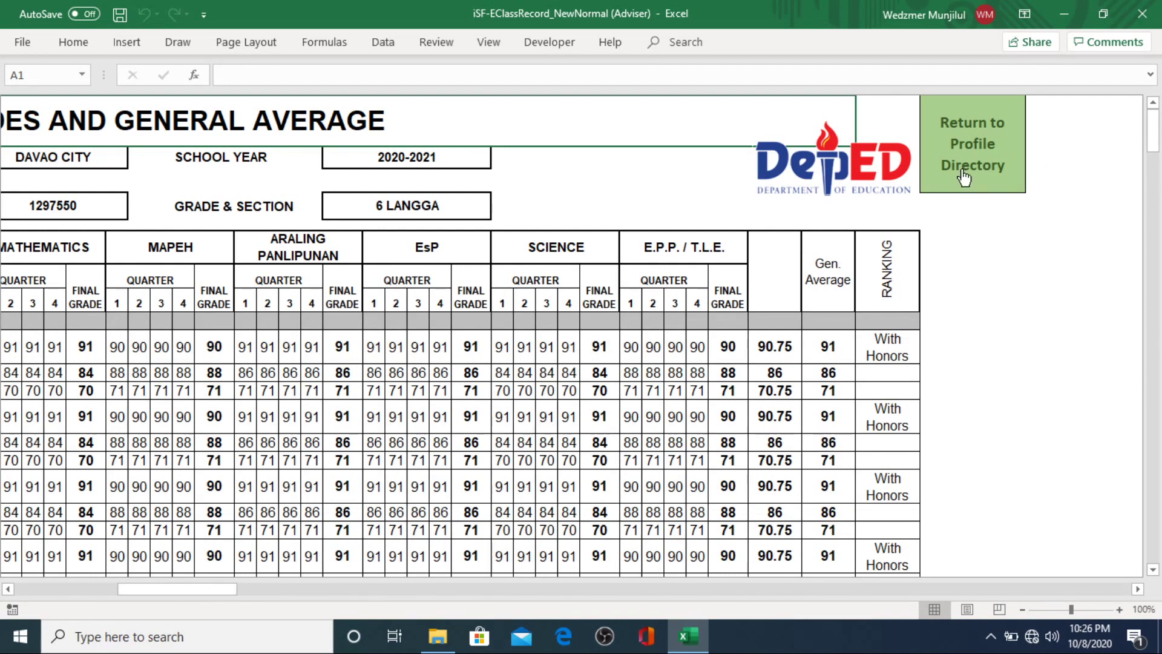
{"action": "left_click", "coordinate": [964, 151]}
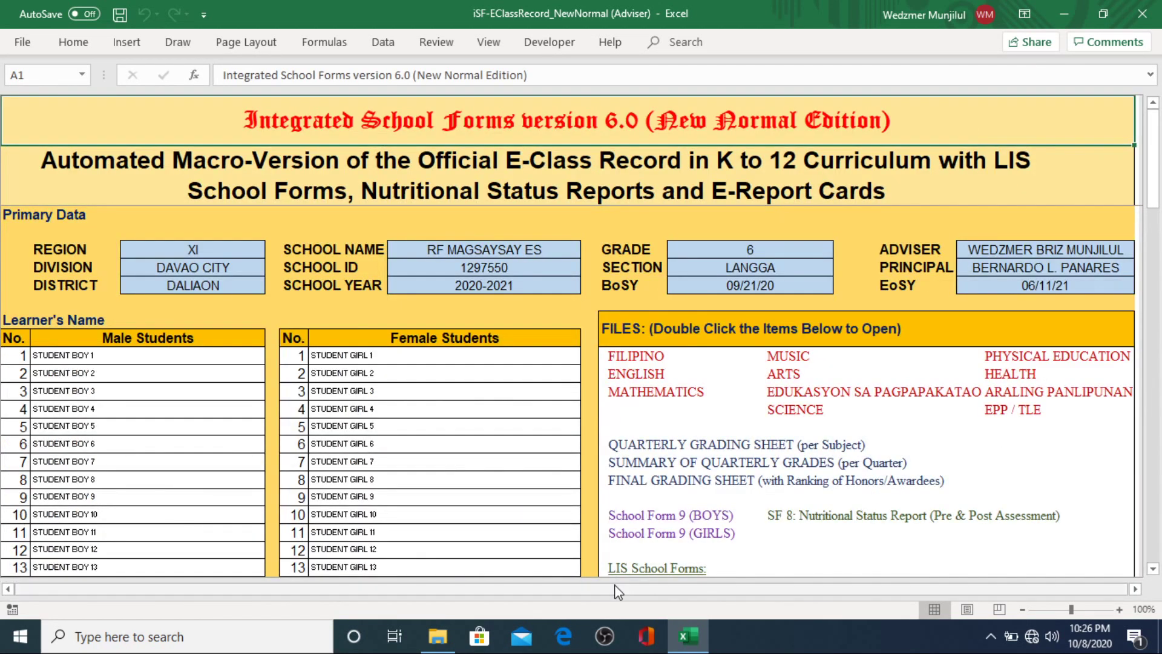
Open the School Form 9 (BOYS) Form 138 report card from the directory.
{"action": "left_click_drag", "start_coordinate": [1152, 181], "coordinate": [1153, 195]}
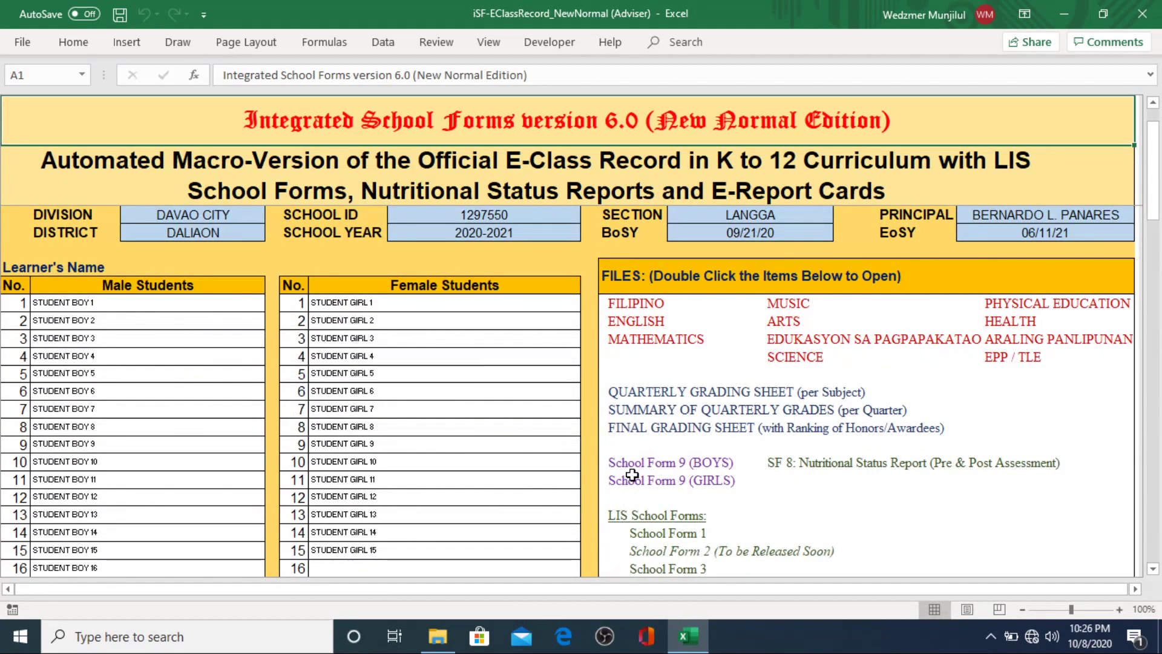
{"action": "double_click", "coordinate": [621, 467]}
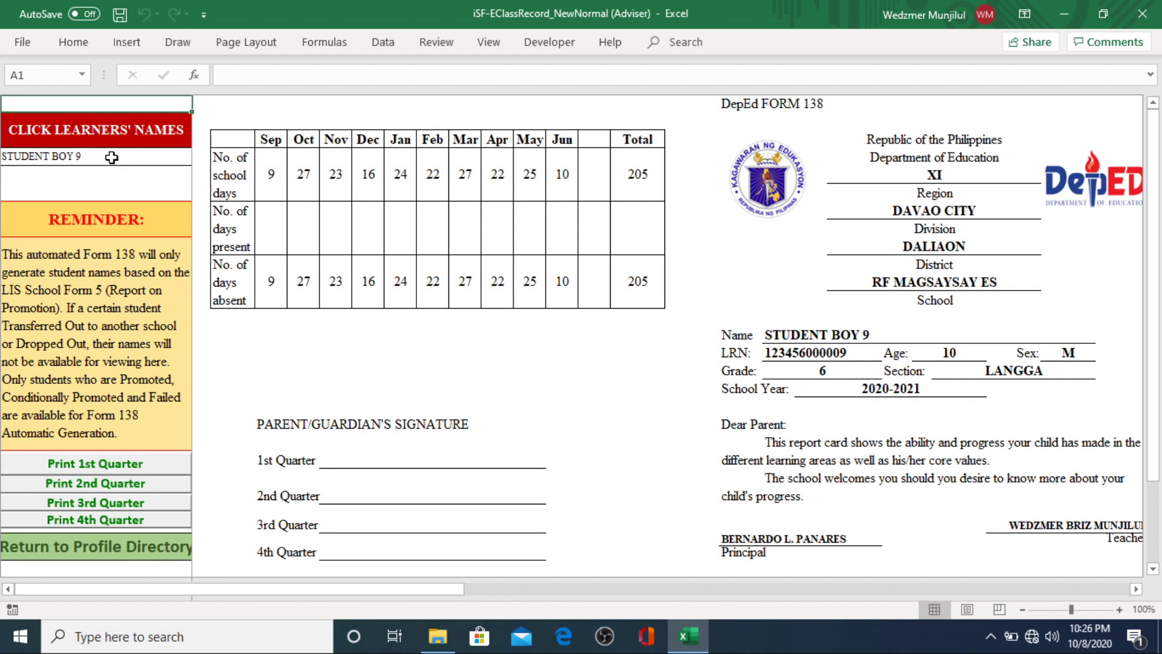
Choose STUDENT BOY 12 from the learner-name dropdown in A4 of the report card.
{"action": "left_click", "coordinate": [111, 157]}
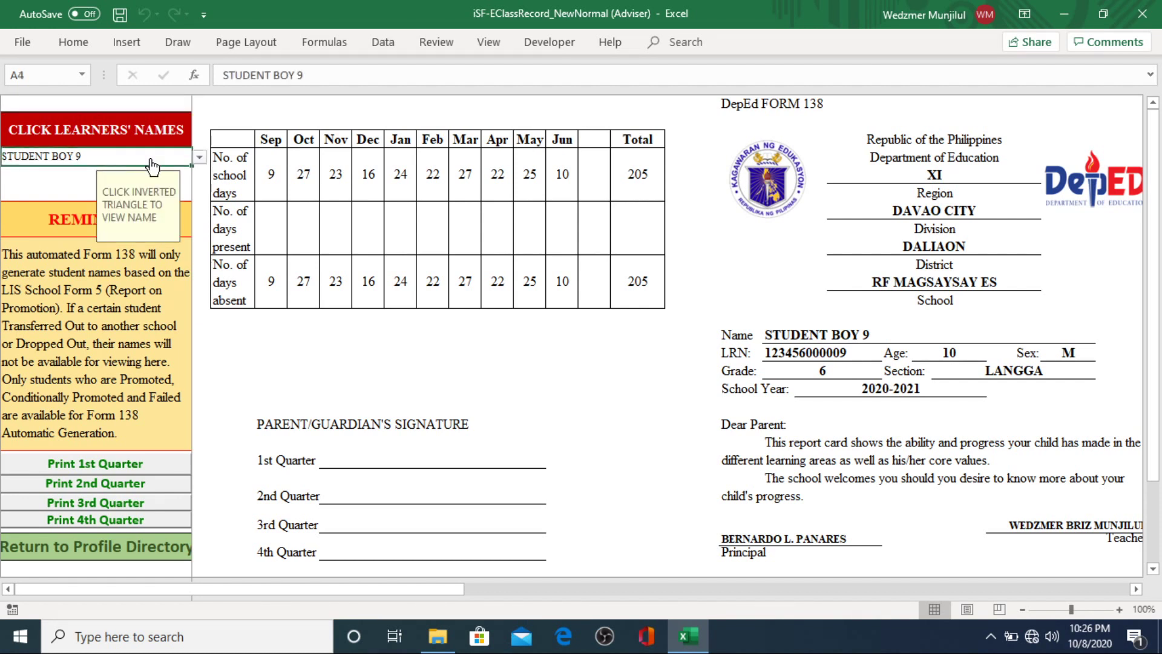
{"action": "left_click", "coordinate": [198, 159]}
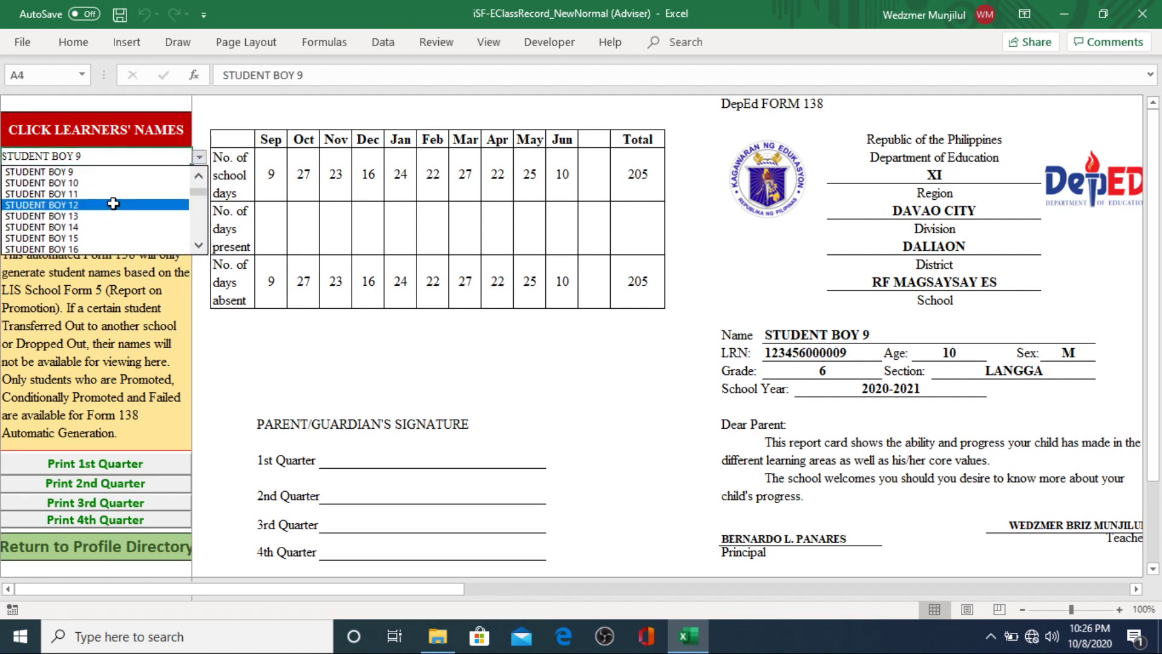
{"action": "left_click", "coordinate": [113, 204]}
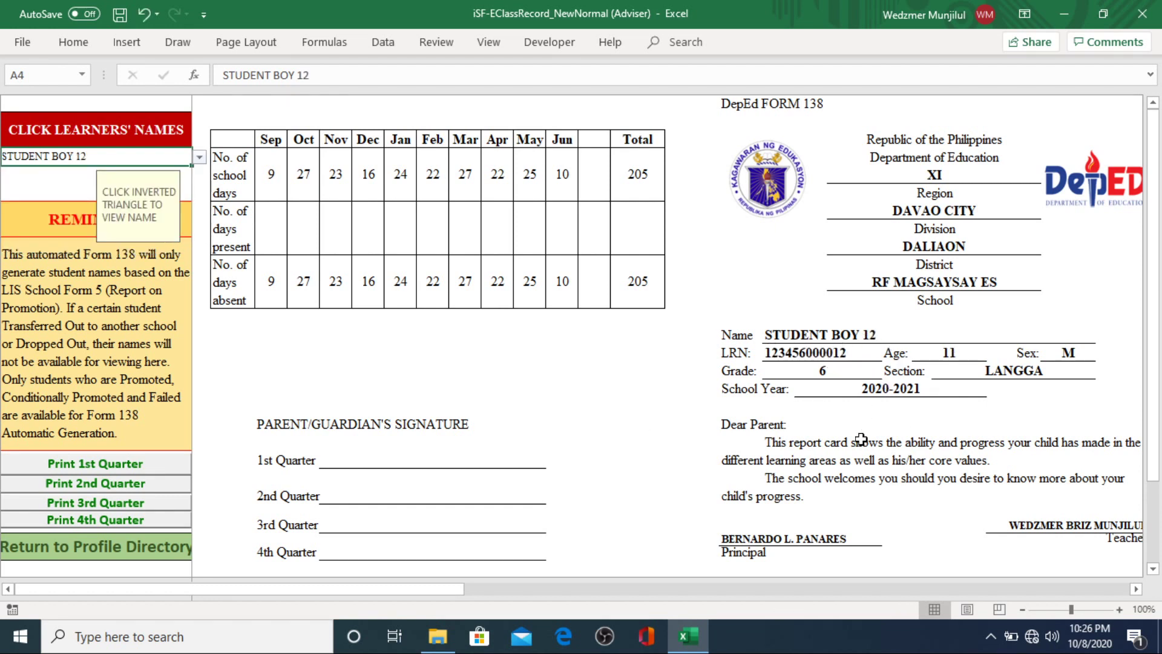
Check the report card's page layout, including the Page 2 grades table, then return to the Profile Directory.
{"action": "left_click", "coordinate": [995, 607]}
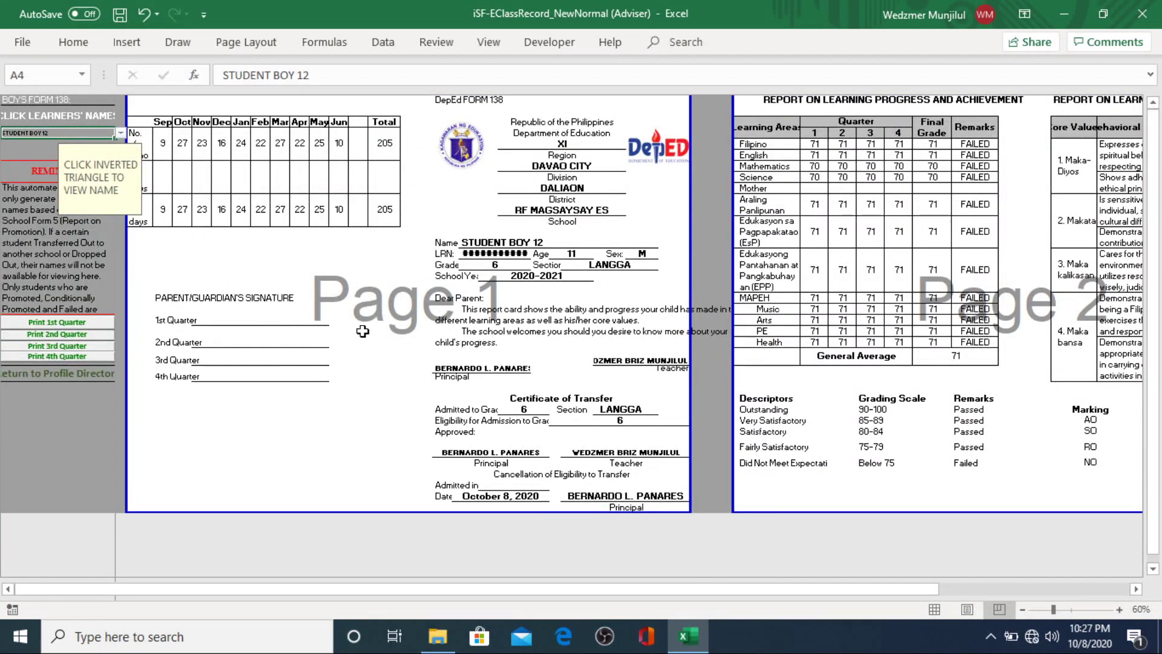
{"action": "left_click", "coordinate": [1135, 589]}
{"action": "left_click", "coordinate": [1135, 588]}
{"action": "left_click", "coordinate": [1135, 589]}
{"action": "left_click", "coordinate": [1135, 588]}
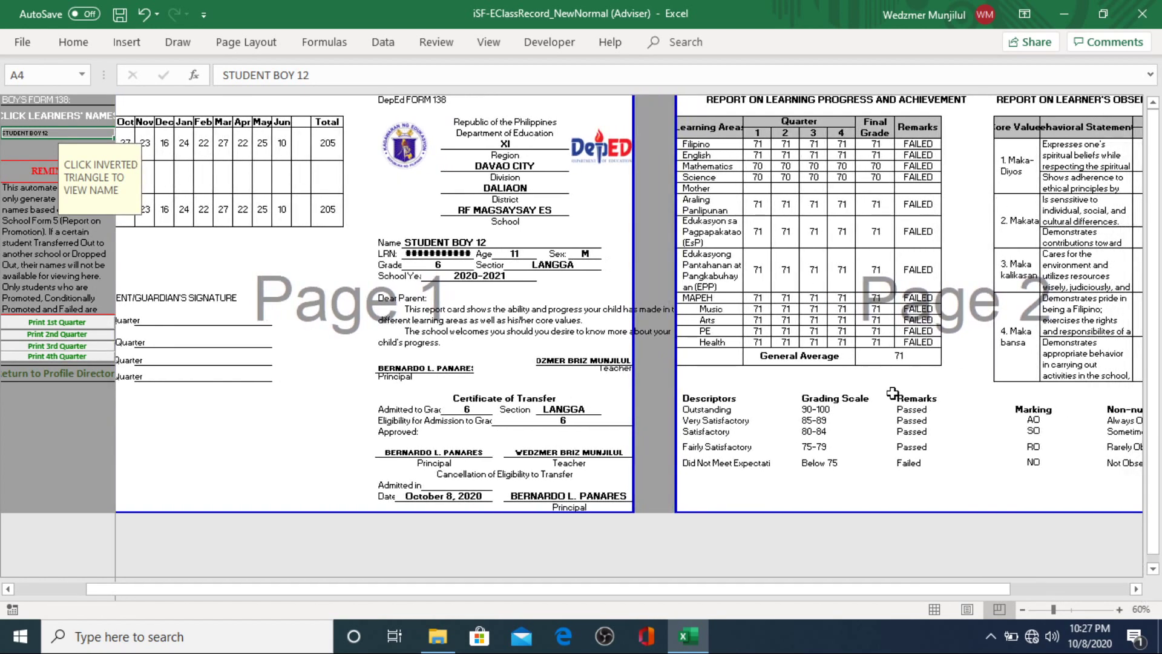
{"action": "left_click_drag", "start_coordinate": [810, 590], "coordinate": [656, 596]}
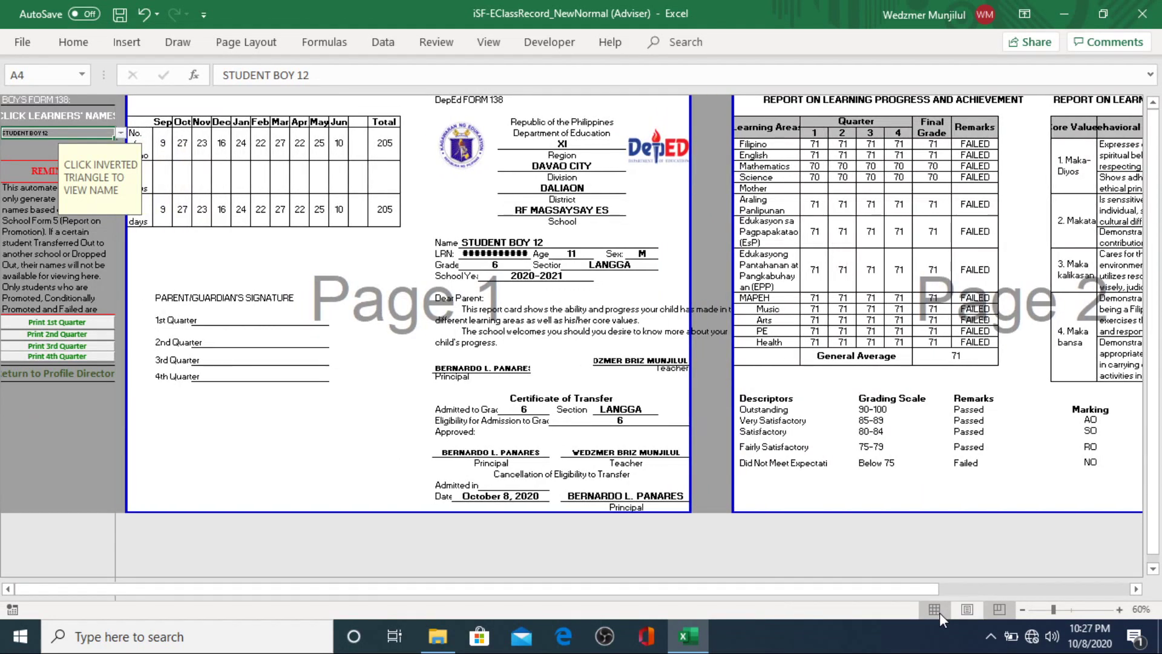
{"action": "scroll", "coordinate": [939, 612], "scroll_direction": "up", "scroll_amount": 4, "text": "ctrl"}
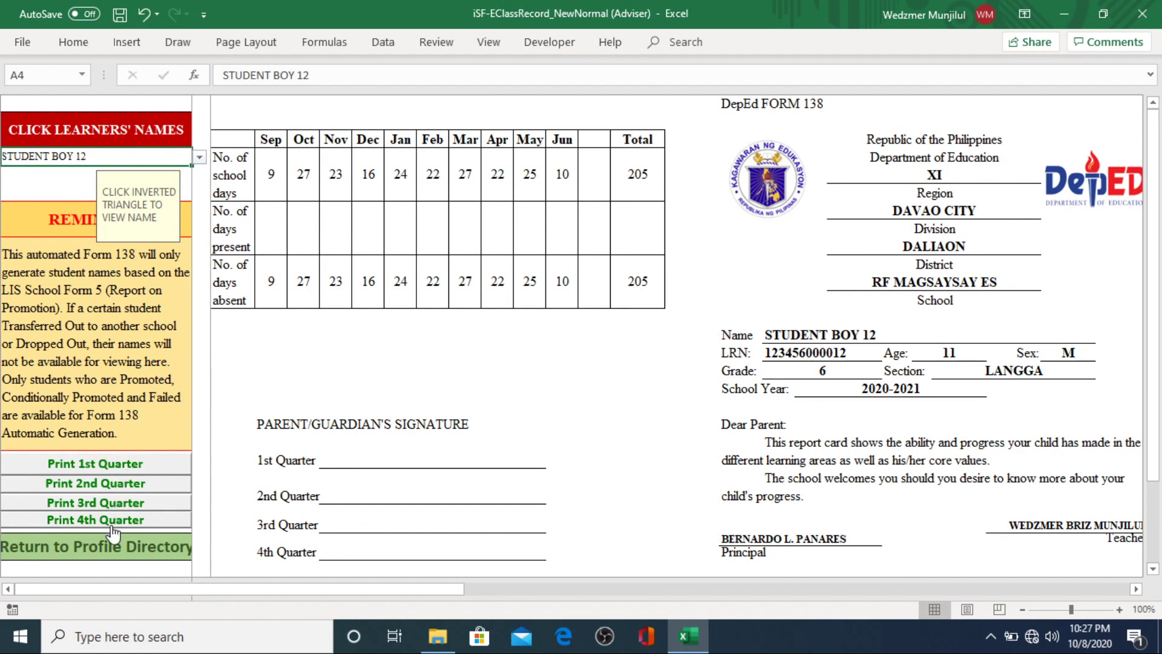
{"action": "left_click", "coordinate": [104, 547]}
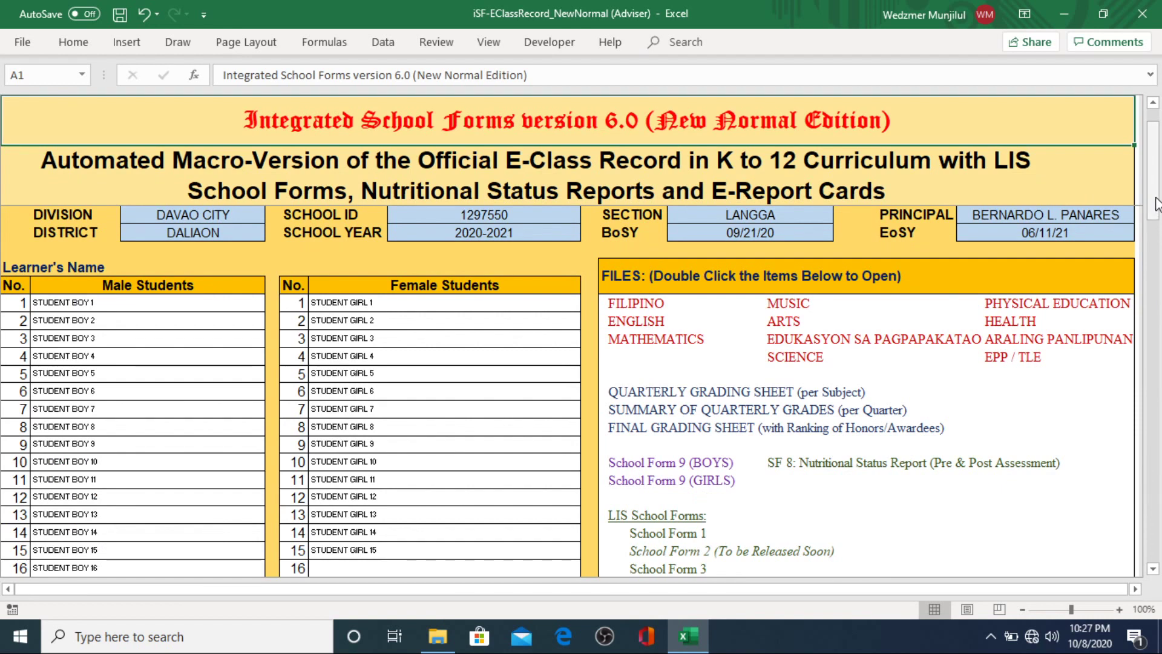
{"action": "scroll", "coordinate": [1155, 203], "scroll_direction": "down", "scroll_amount": 2}
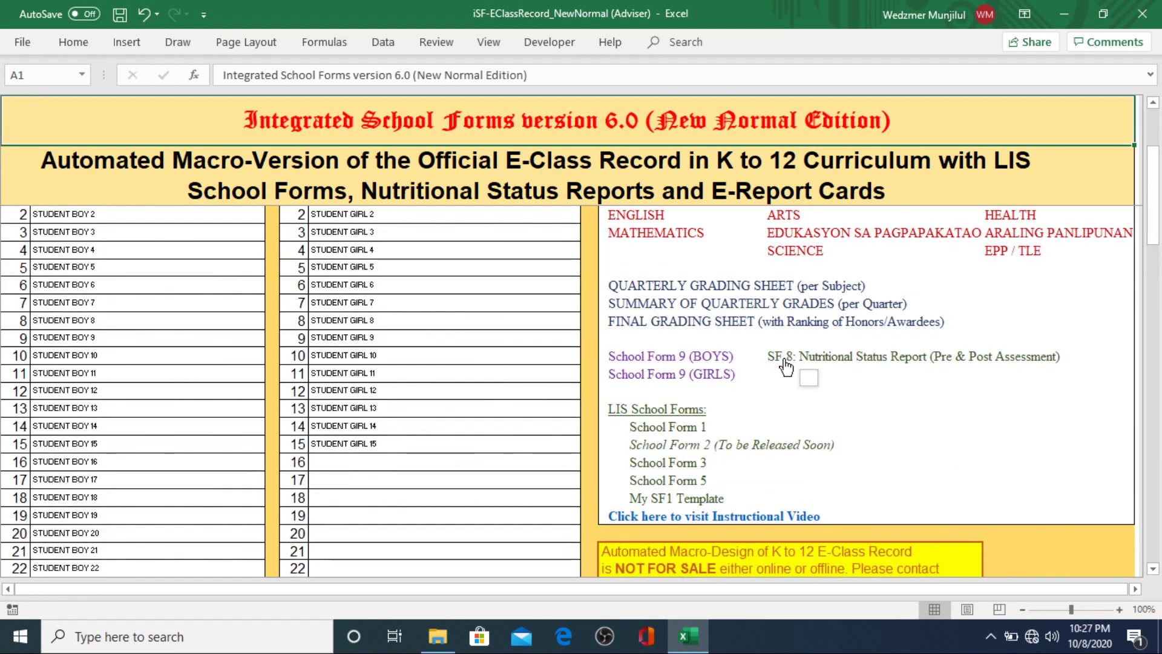
{"action": "left_click", "coordinate": [785, 358]}
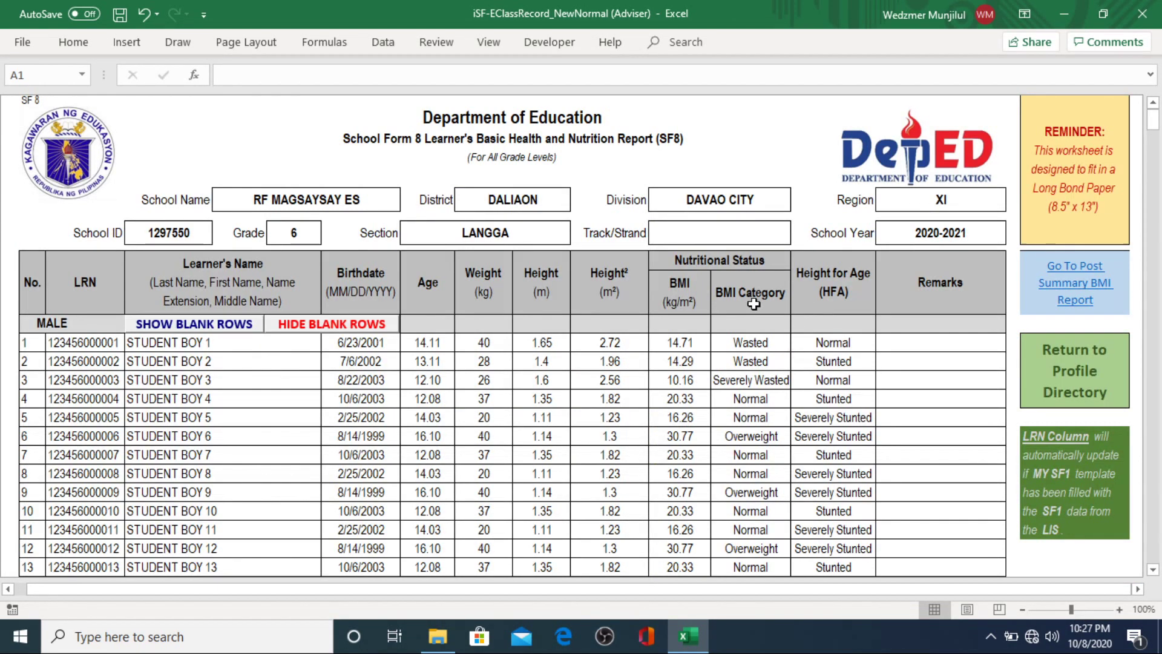
{"action": "left_click_drag", "start_coordinate": [1156, 124], "coordinate": [1157, 129]}
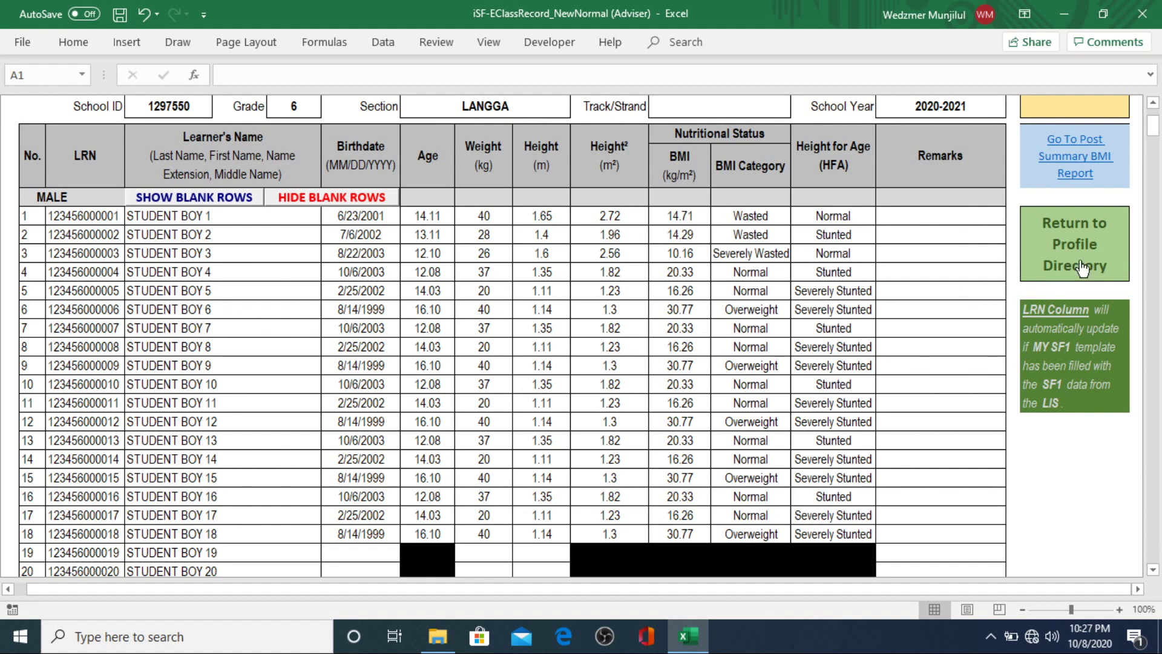
{"action": "left_click", "coordinate": [1082, 248]}
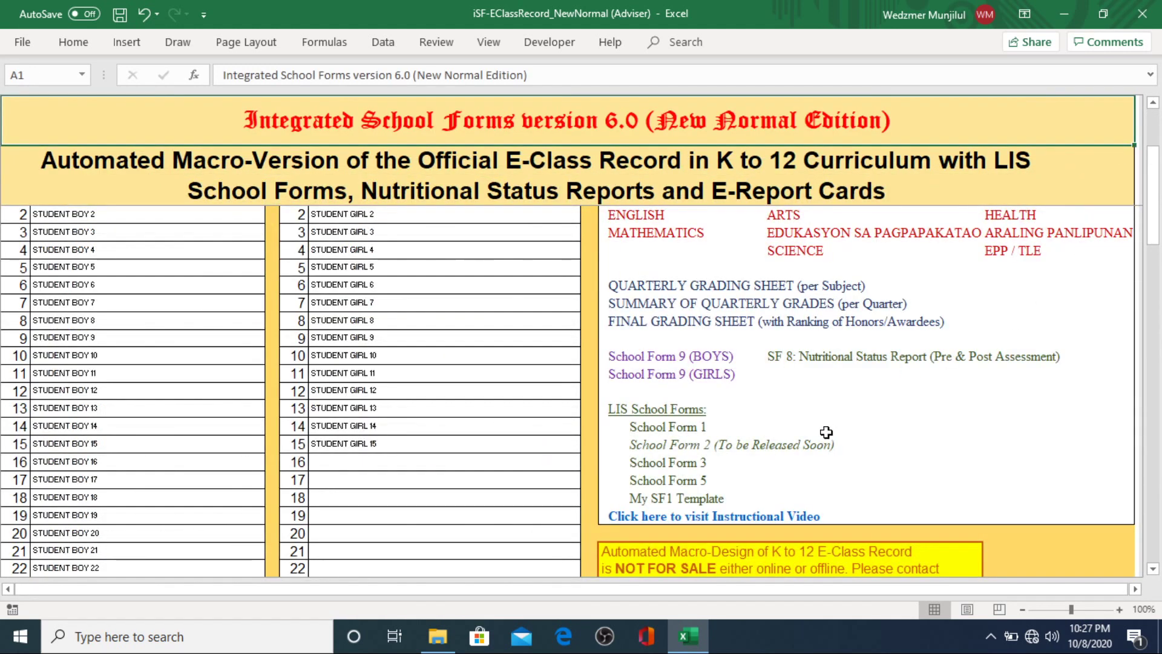
{"action": "left_click", "coordinate": [642, 496]}
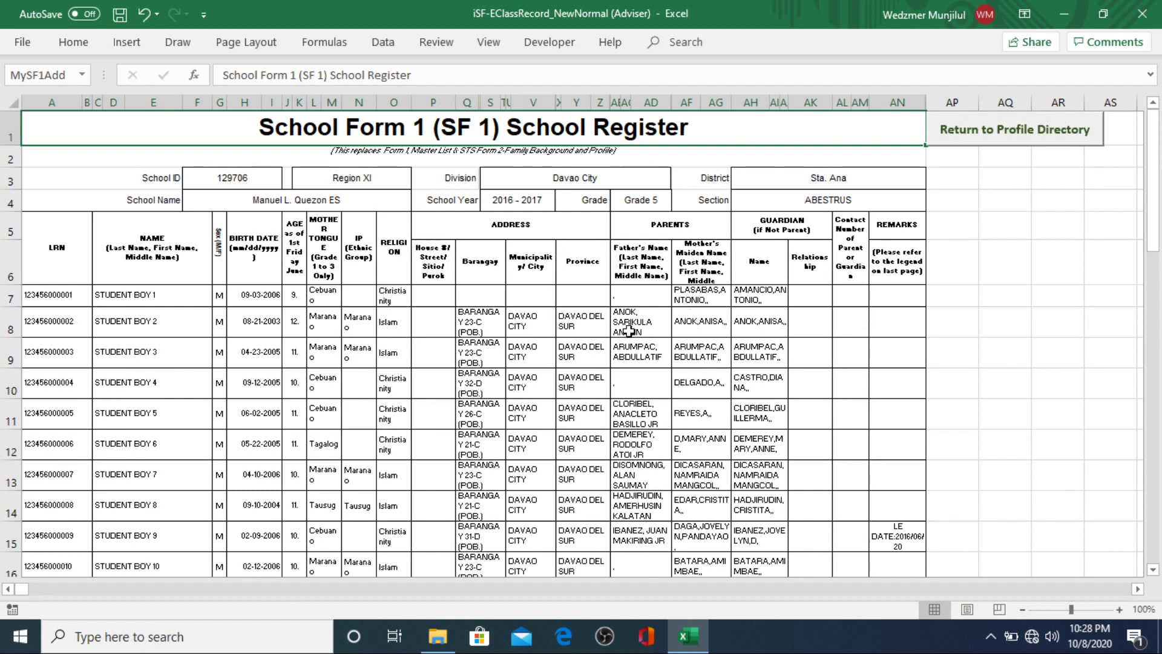
{"action": "left_click_drag", "start_coordinate": [1156, 155], "coordinate": [1147, 127]}
{"action": "left_click", "coordinate": [955, 134]}
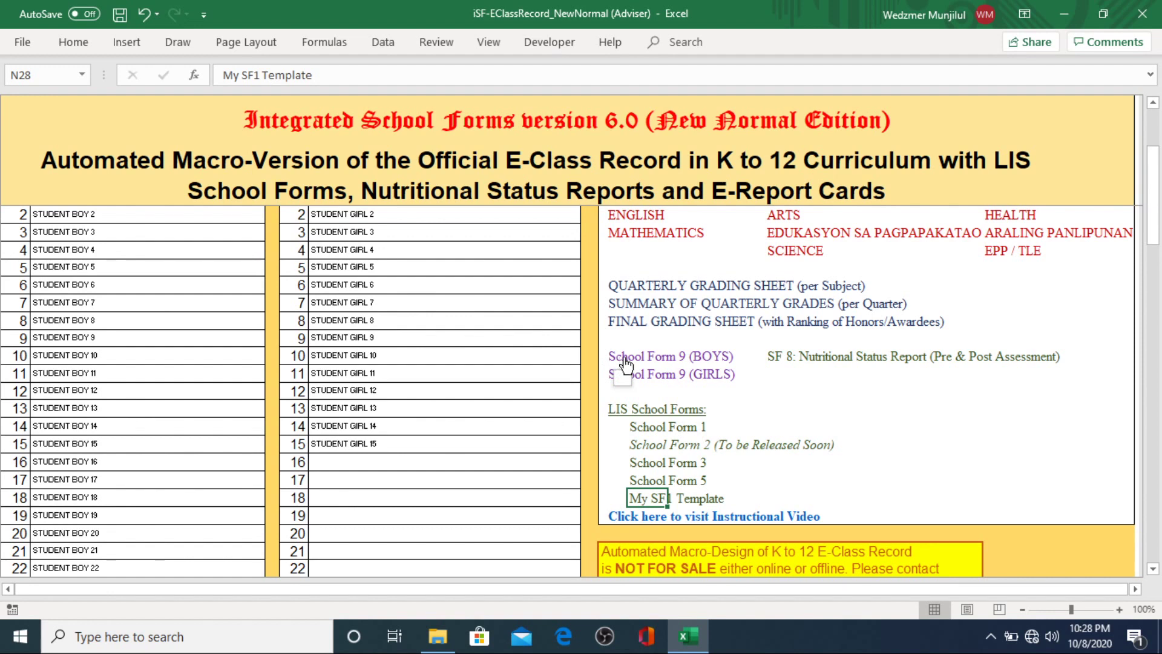
{"action": "left_click", "coordinate": [665, 428]}
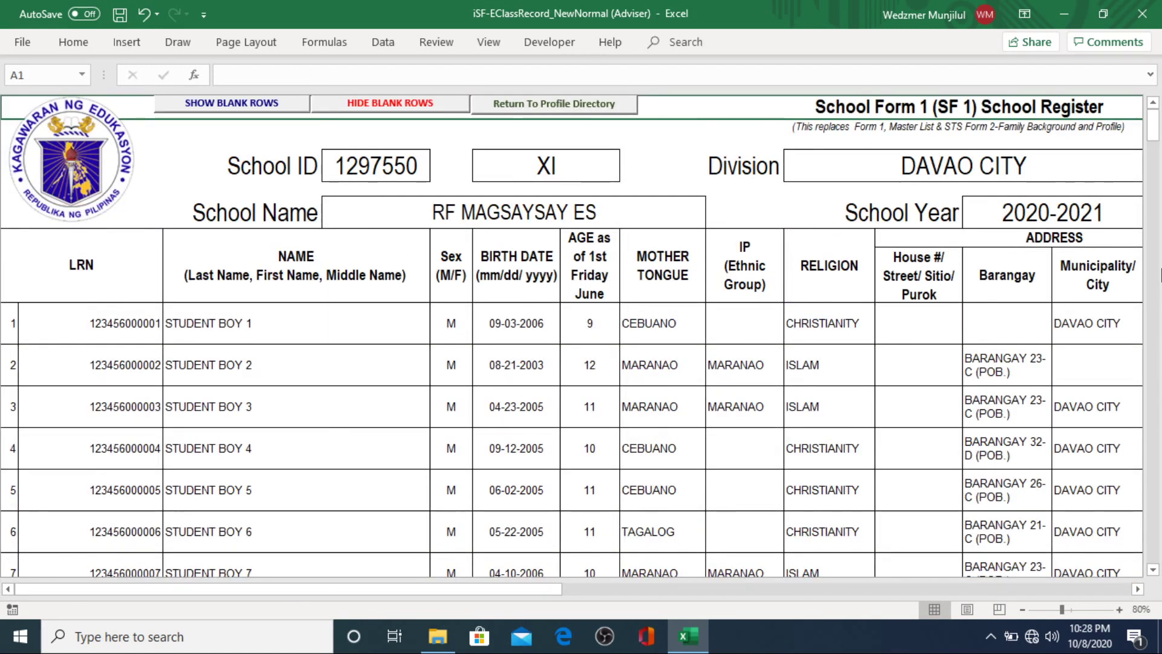
{"action": "mouse_move", "coordinate": [1153, 124]}
{"action": "left_mouse_down"}
{"action": "mouse_move", "coordinate": [1157, 416]}
{"action": "mouse_move", "coordinate": [1152, 120]}
{"action": "left_mouse_up"}
{"action": "left_click", "coordinate": [554, 107]}
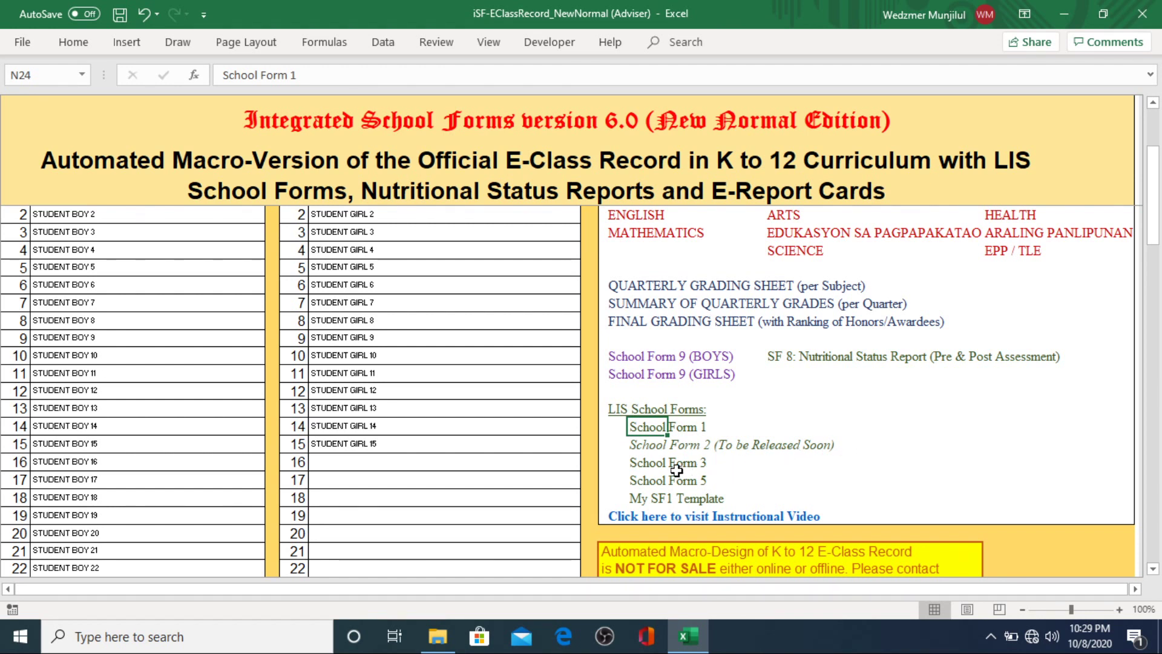
{"action": "left_click", "coordinate": [640, 462]}
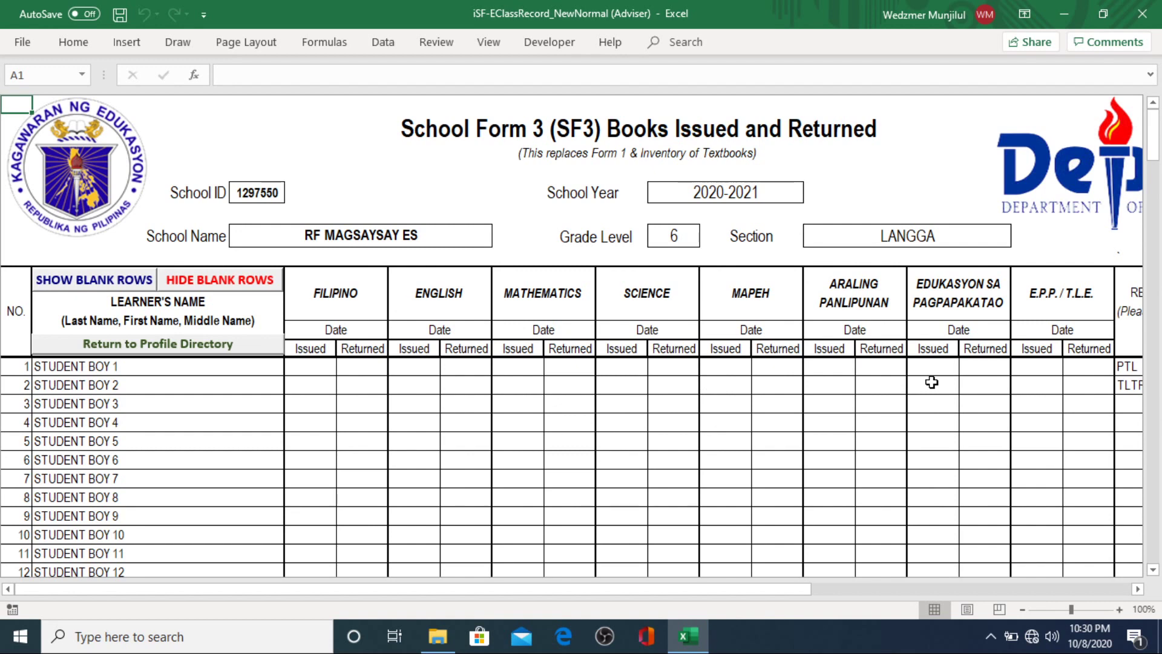
{"action": "left_click_drag", "start_coordinate": [641, 601], "coordinate": [700, 601]}
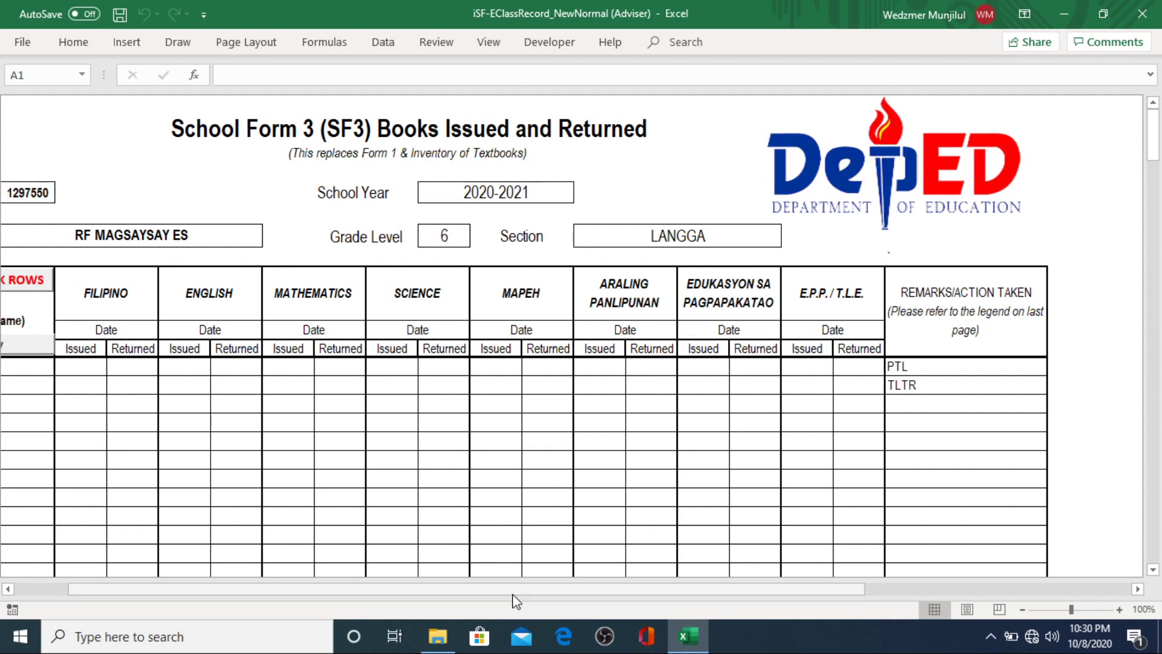
{"action": "left_click_drag", "start_coordinate": [515, 589], "coordinate": [400, 586]}
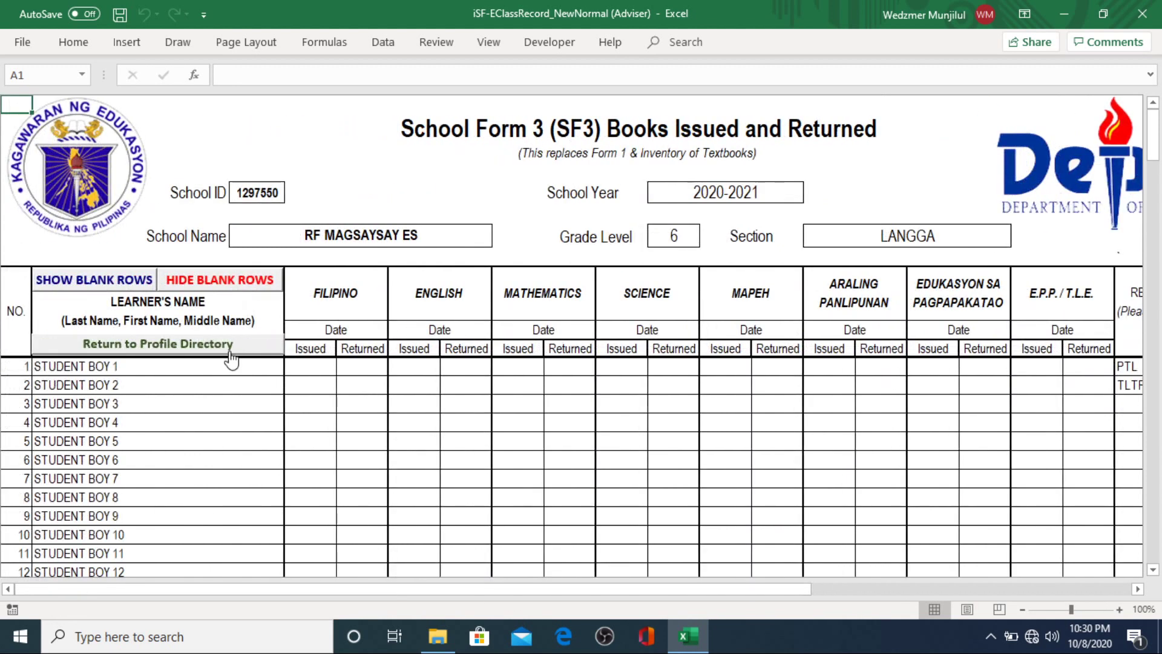
{"action": "left_click", "coordinate": [315, 368]}
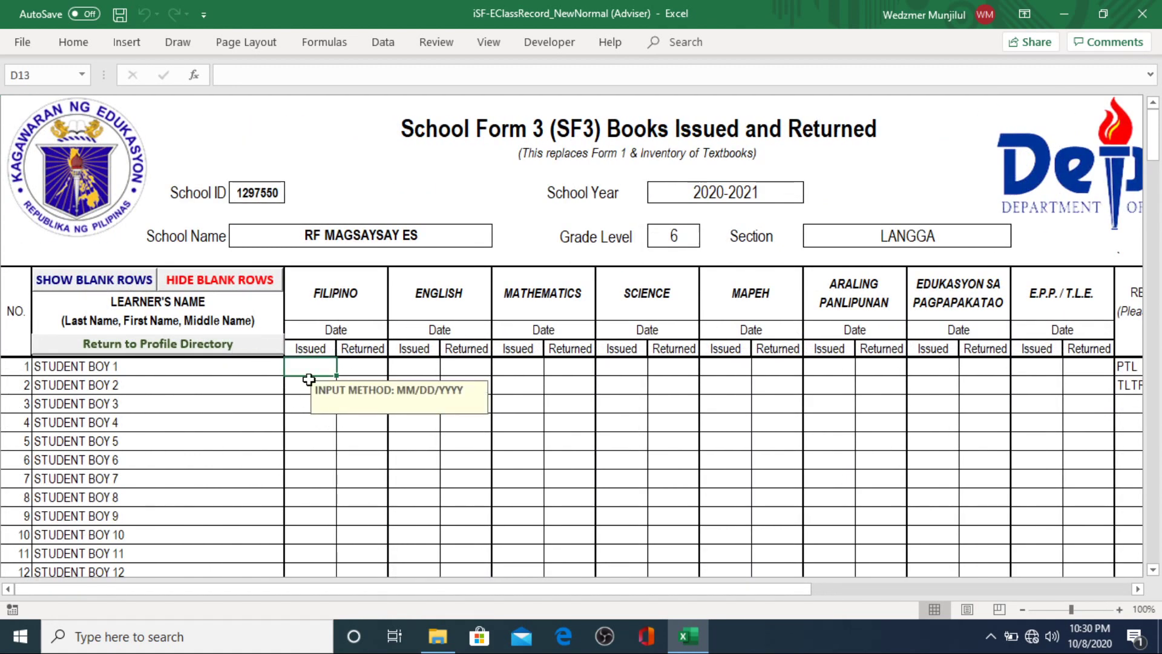
{"action": "left_click", "coordinate": [432, 365]}
{"action": "left_click", "coordinate": [552, 367]}
{"action": "left_click", "coordinate": [633, 368]}
{"action": "left_click", "coordinate": [753, 368]}
{"action": "left_click", "coordinate": [864, 538]}
{"action": "left_click", "coordinate": [513, 510]}
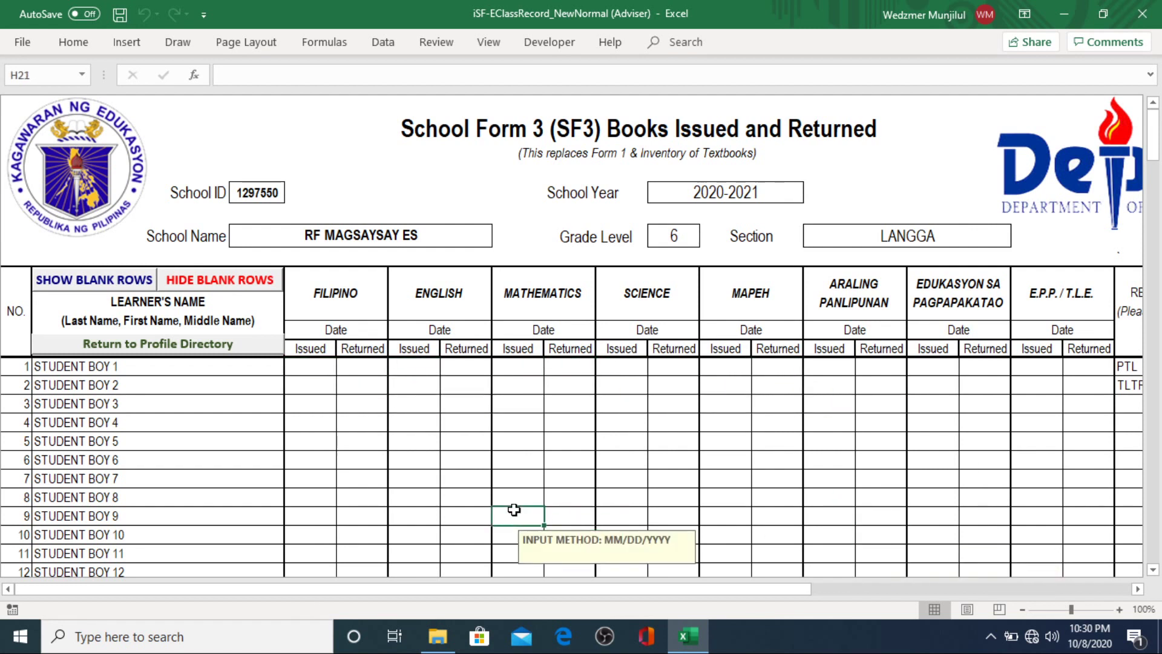
{"action": "left_click", "coordinate": [158, 343]}
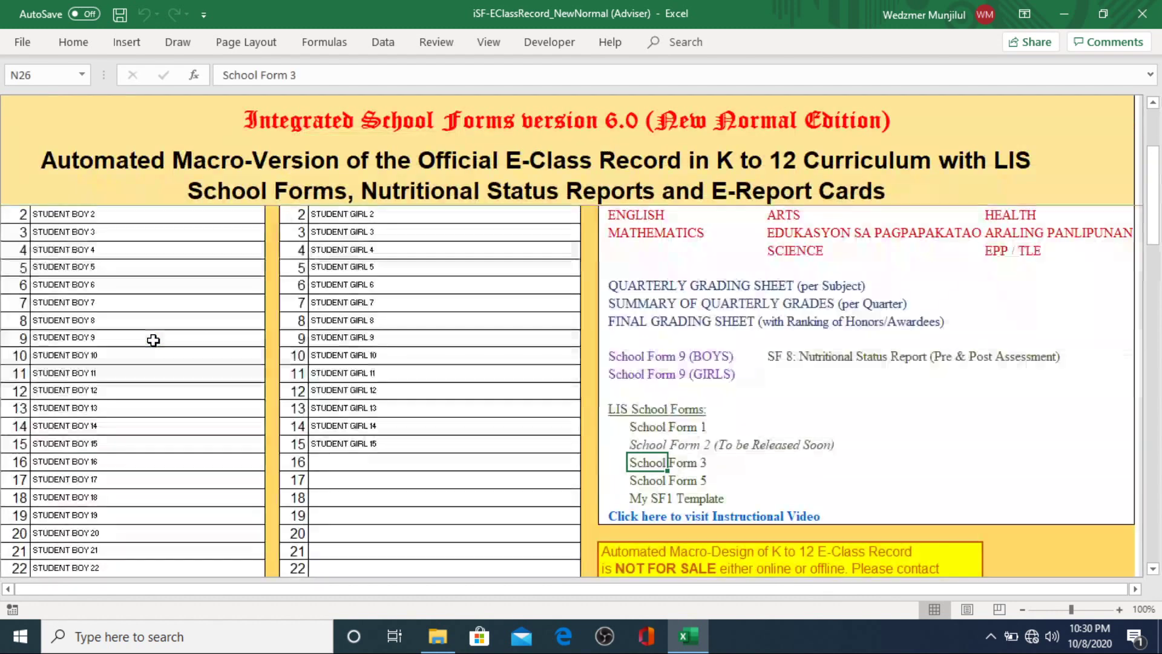
{"action": "left_click", "coordinate": [639, 481]}
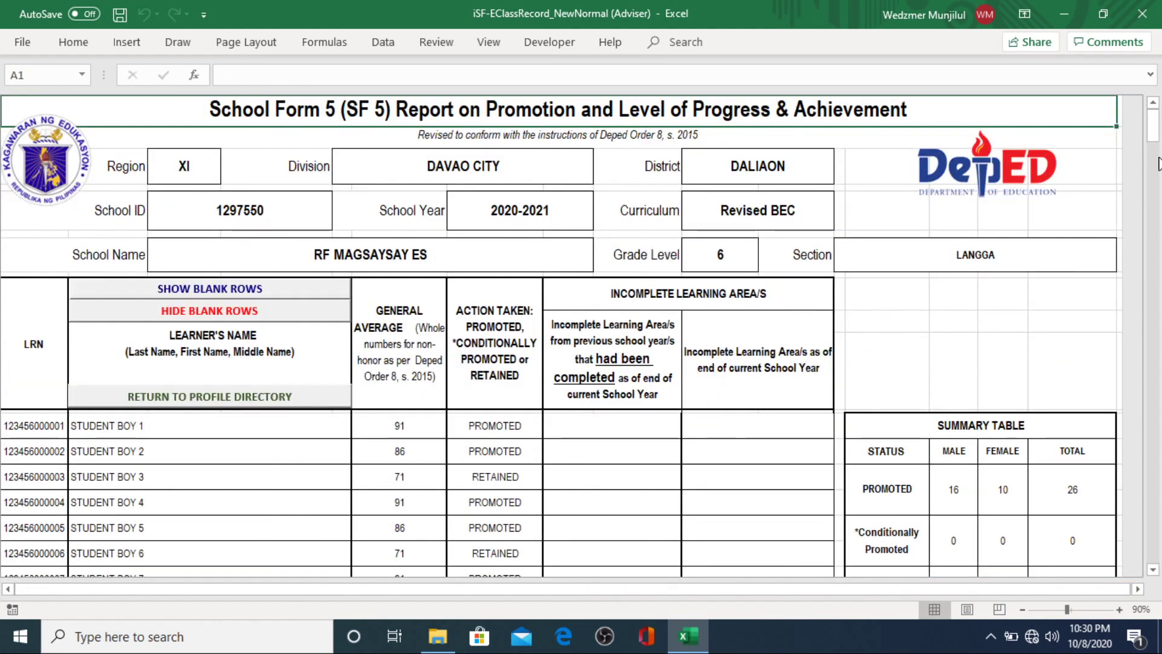
{"action": "left_click_drag", "start_coordinate": [1153, 129], "coordinate": [1157, 151]}
{"action": "left_click_drag", "start_coordinate": [1157, 187], "coordinate": [1156, 114]}
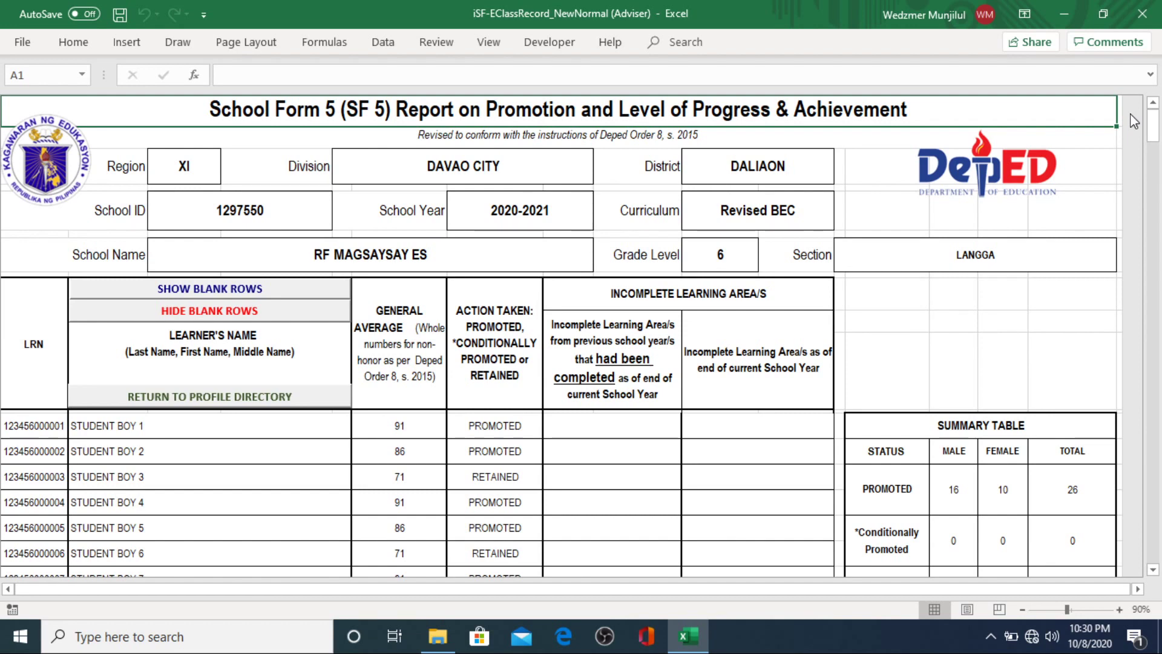
{"action": "left_click", "coordinate": [183, 397]}
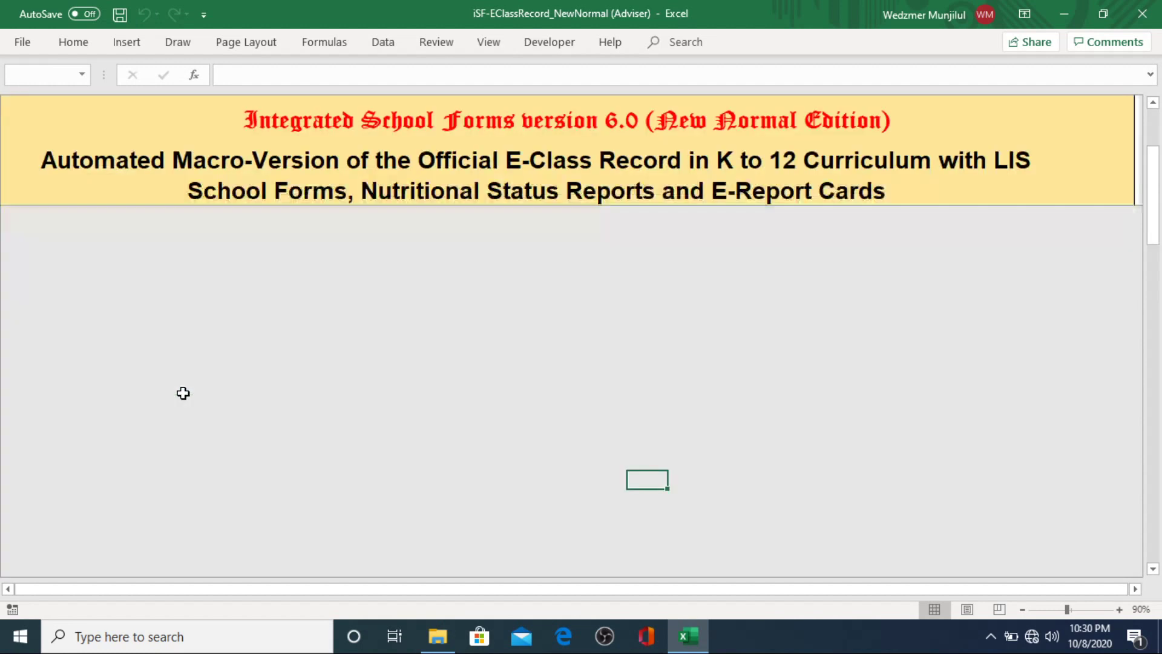
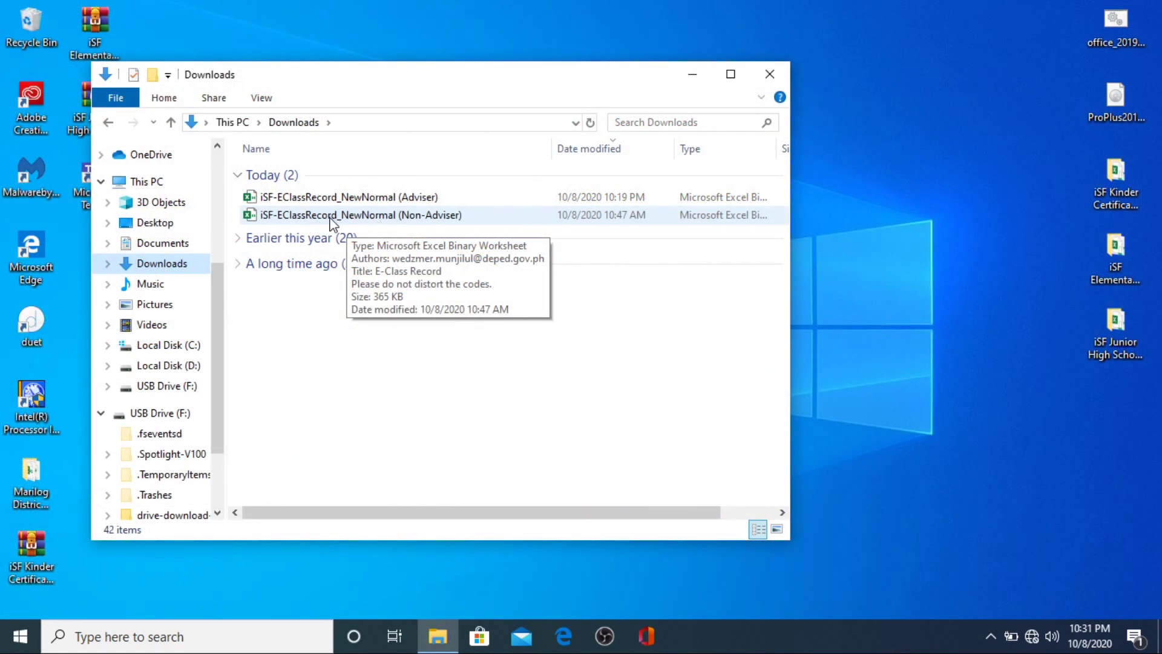
Open the iSF-EClassRecord_NewNormal (Non-Adviser) workbook from Downloads.
{"action": "left_click", "coordinate": [332, 218]}
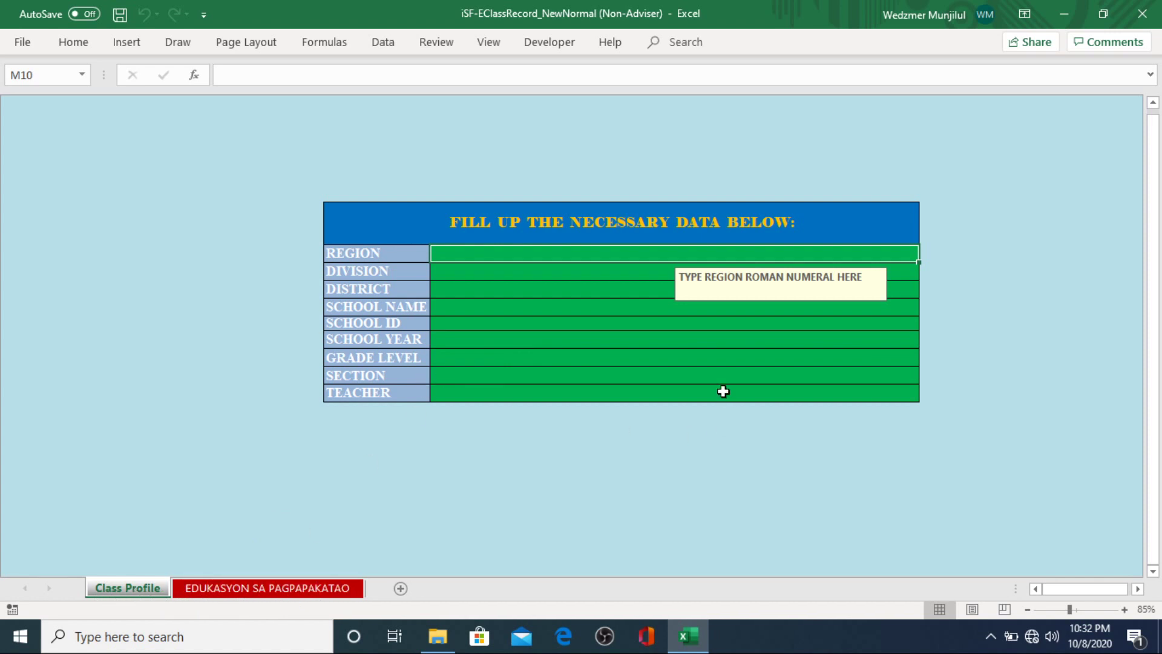
Enter region XI, division DAVAO CITY, district DALIAON, school RF MAGSAYSAY ES, school ID 129550.
{"action": "type", "text": "XI"}
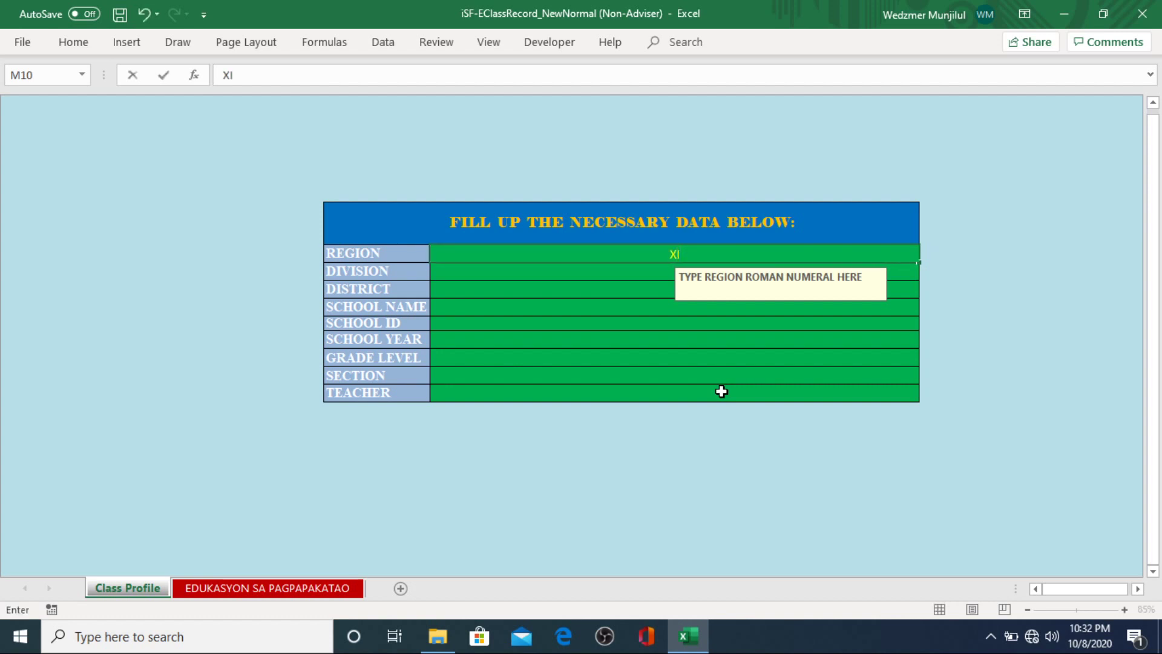
{"action": "key", "text": "Return"}
{"action": "type", "text": "DAVAO CITY"}
{"action": "key", "text": "Return"}
{"action": "type", "text": "DALIAON"}
{"action": "key", "text": "Return"}
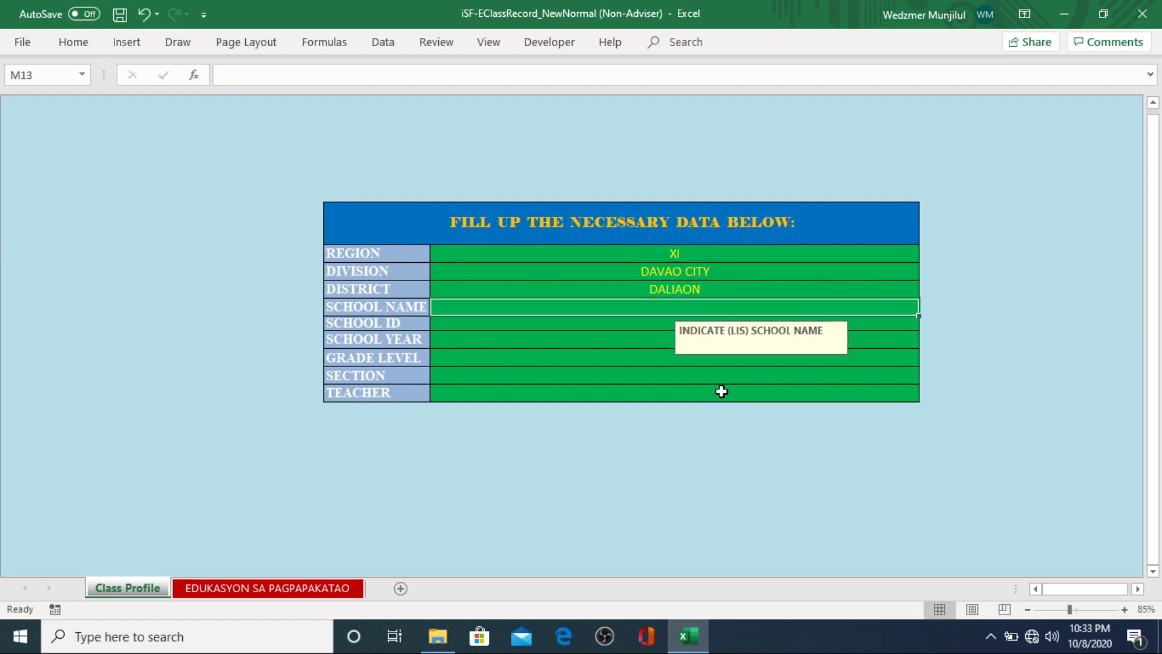
{"action": "type", "text": "RF MAGSAYSAY ES"}
{"action": "key", "text": "Return"}
{"action": "type", "text": "129550"}
{"action": "key", "text": "Return"}
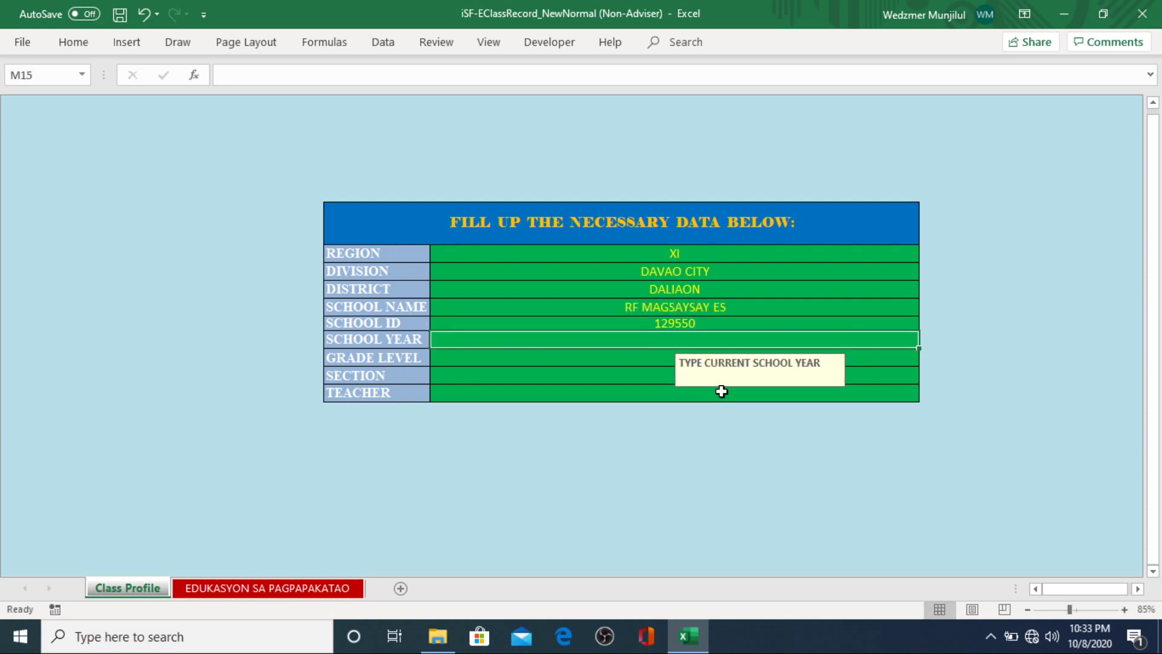
Enter school year 2020-2021, grade 6, section LANGGA and the teacher's full name, then view the EDUKASYON SA PAGPAPAKATAO sheet.
{"action": "type", "text": "2020-2021"}
{"action": "key", "text": "Return"}
{"action": "type", "text": "6"}
{"action": "key", "text": "Return"}
{"action": "type", "text": "LANGGA"}
{"action": "key", "text": "Return"}
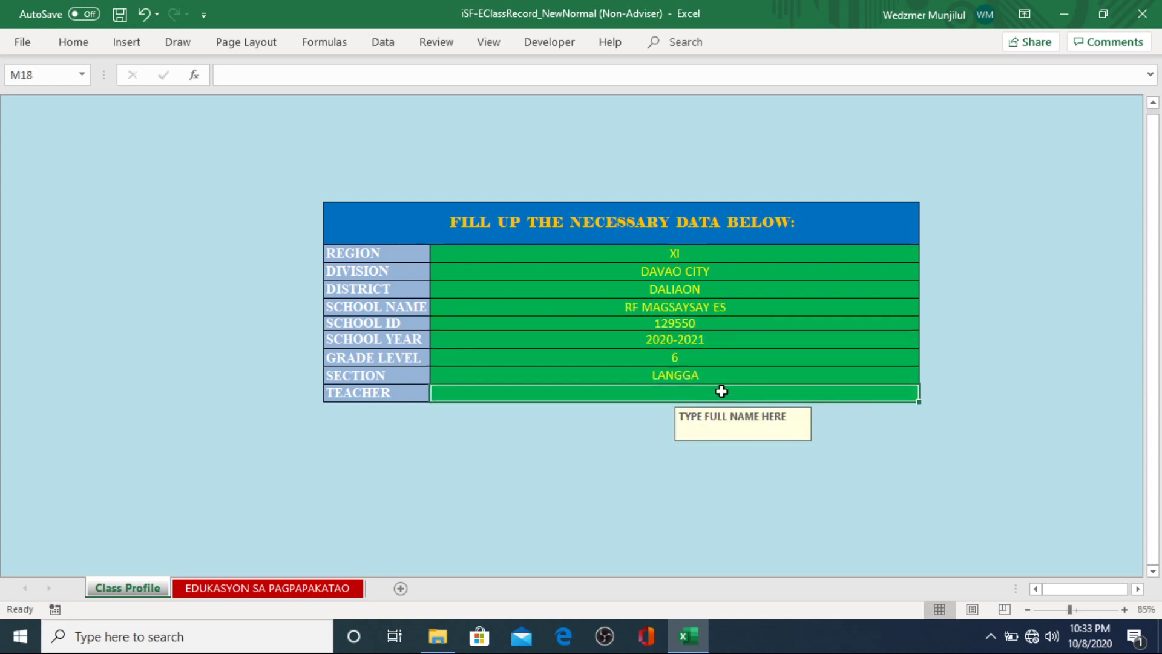
{"action": "left_click", "coordinate": [534, 451]}
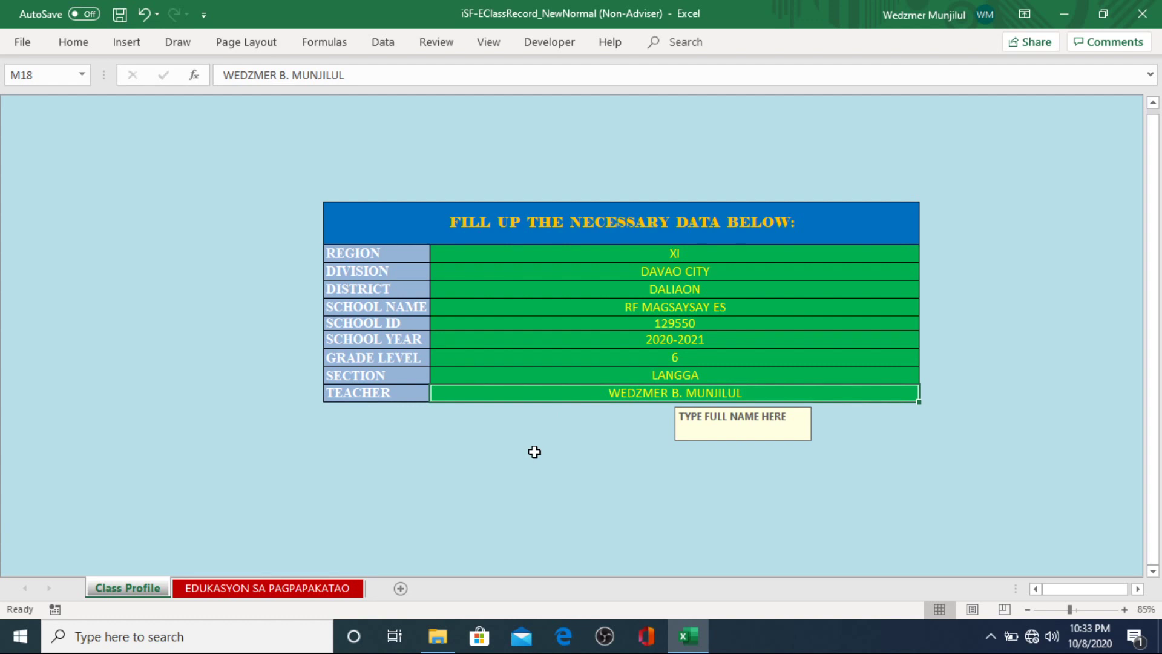
{"action": "left_click", "coordinate": [221, 590]}
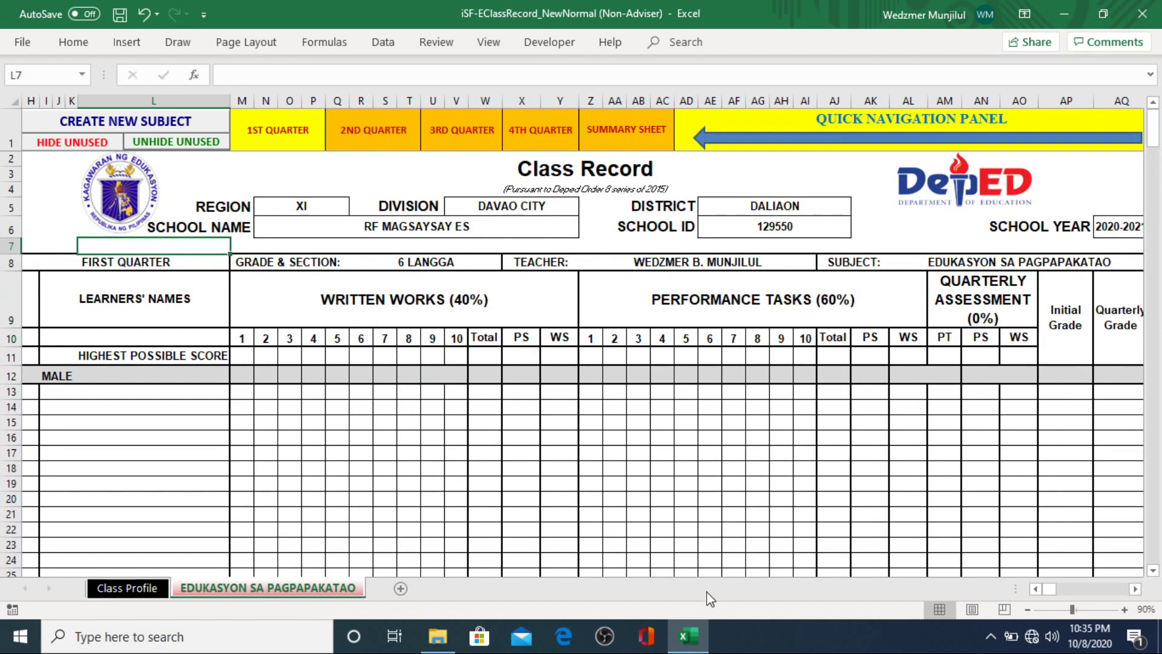
Set the class record's SUBJECT cell to ARALING PANLIPUNAN from its dropdown list.
{"action": "left_click", "coordinate": [1135, 588]}
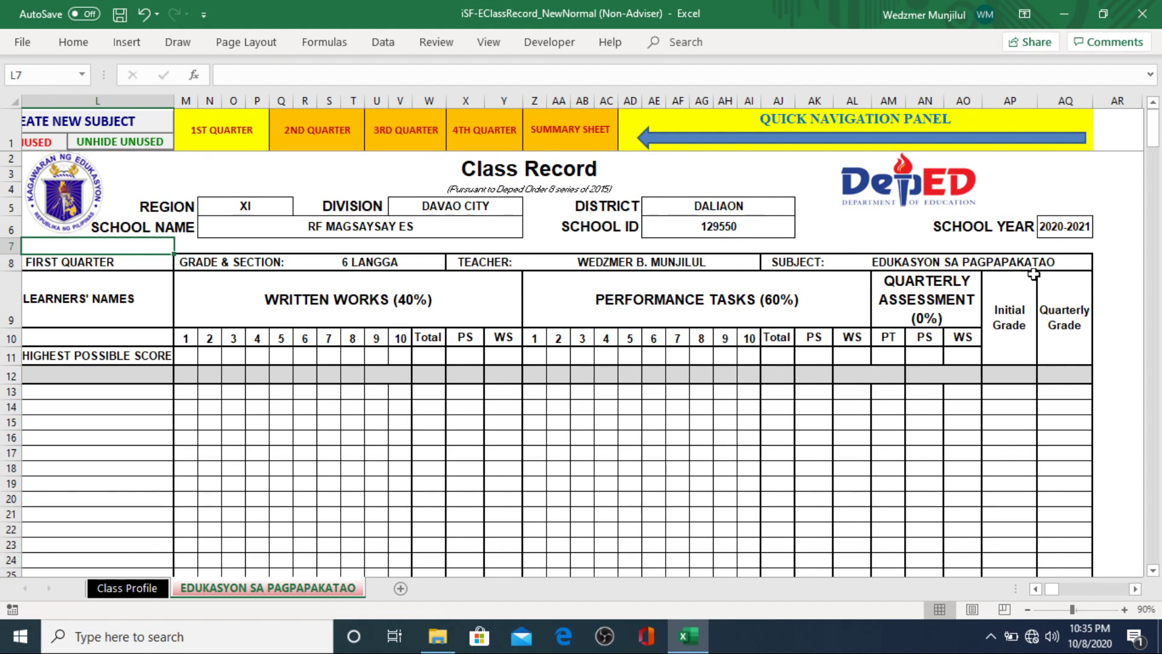
{"action": "left_click", "coordinate": [994, 264]}
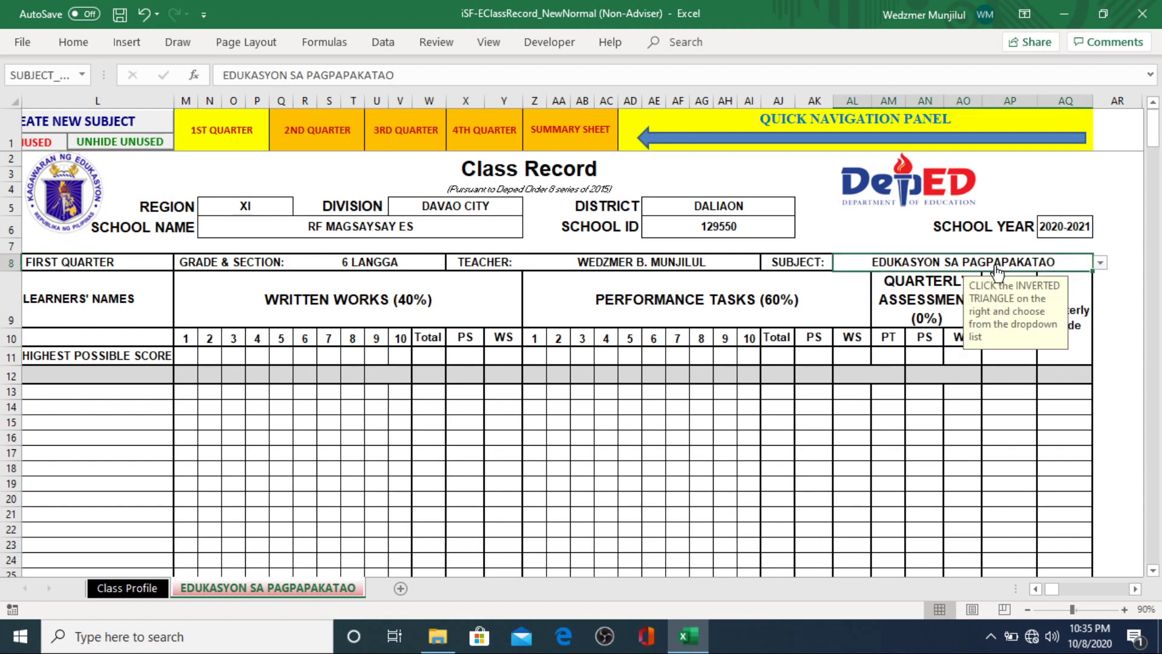
{"action": "left_click", "coordinate": [1099, 266]}
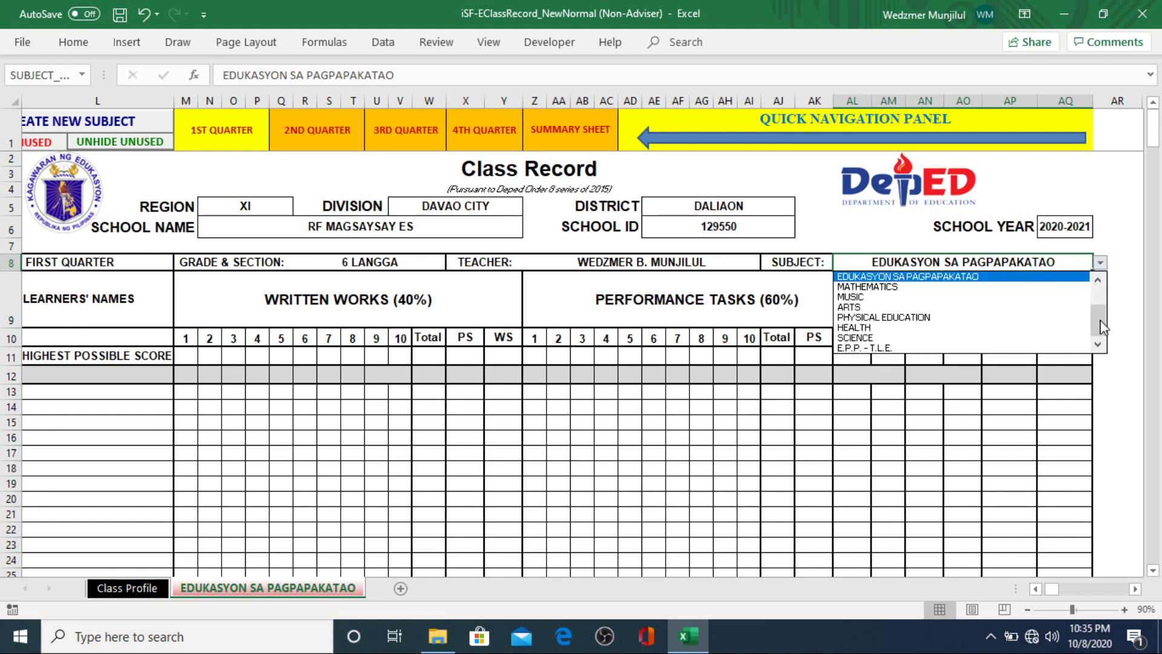
{"action": "left_click_drag", "start_coordinate": [1101, 322], "coordinate": [1101, 309]}
{"action": "left_click", "coordinate": [925, 306]}
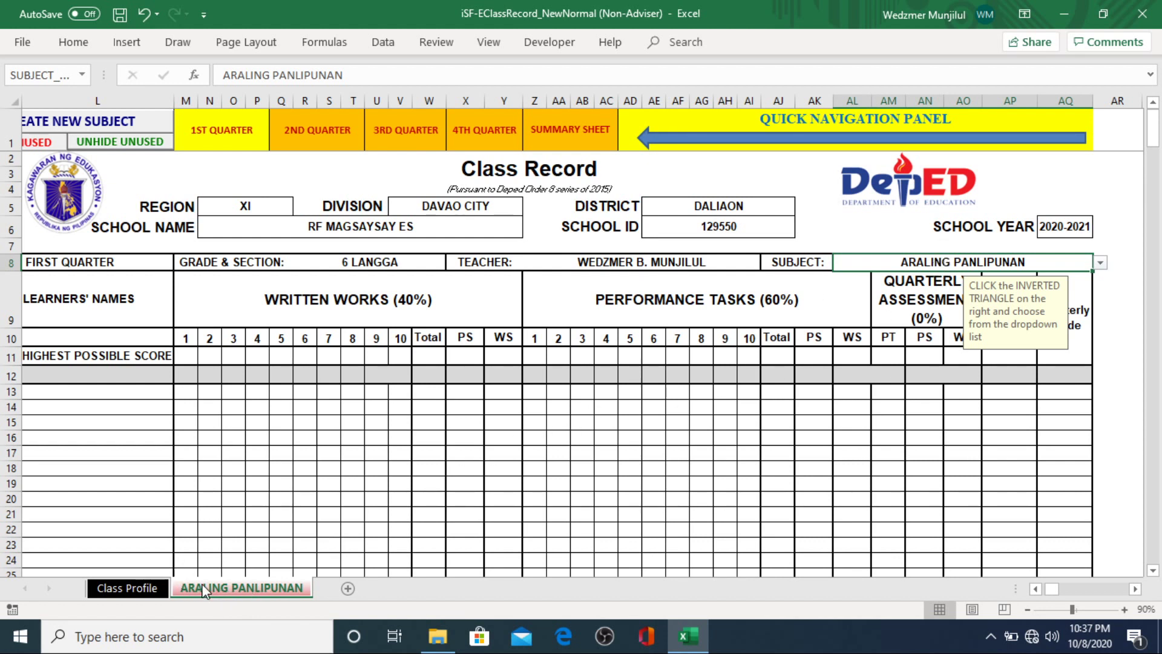
{"action": "left_click_drag", "start_coordinate": [1056, 594], "coordinate": [1050, 590]}
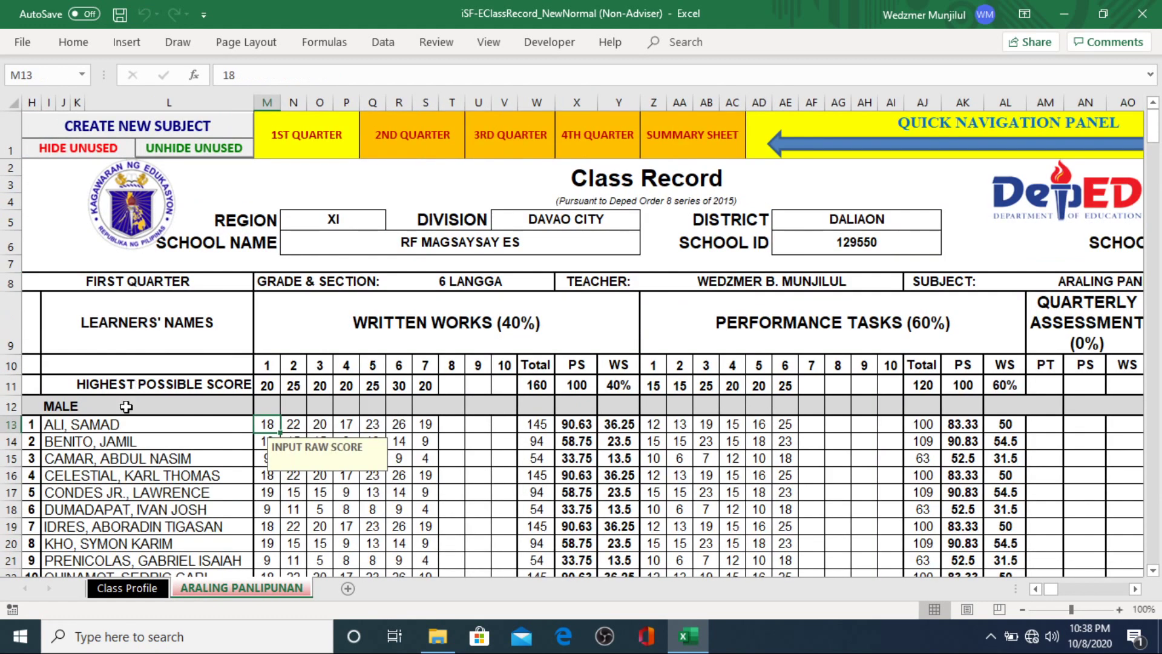
Replace written work 4's highest possible score with 25.
{"action": "left_click", "coordinate": [124, 423]}
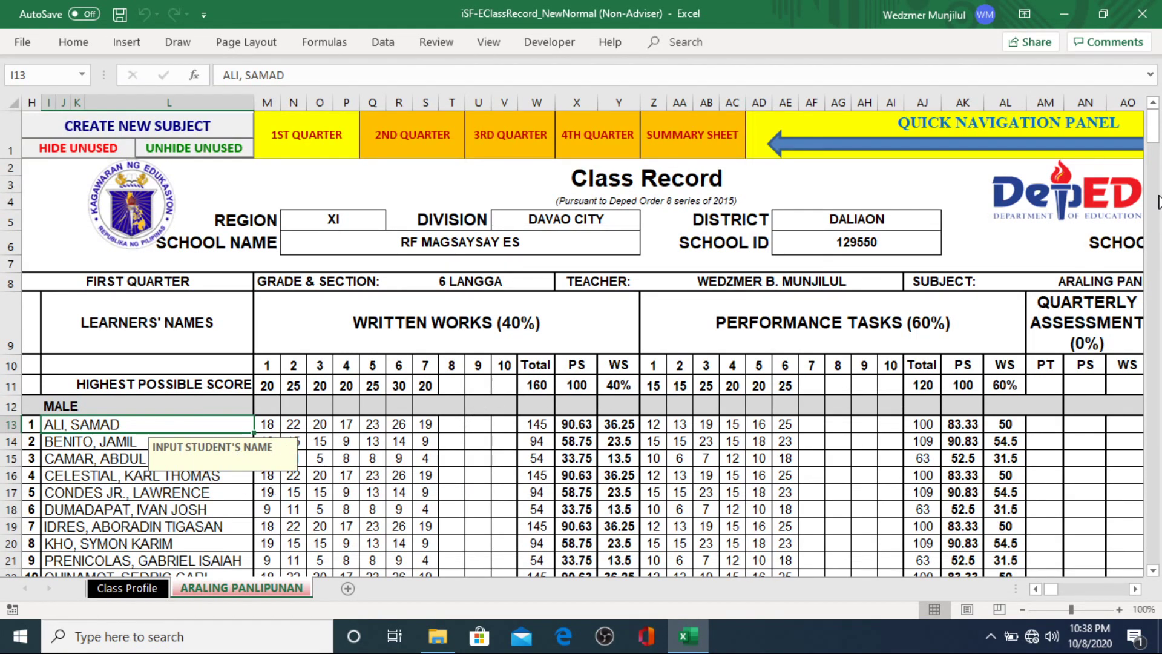
{"action": "mouse_move", "coordinate": [1153, 126]}
{"action": "left_mouse_down"}
{"action": "mouse_move", "coordinate": [1156, 136]}
{"action": "mouse_move", "coordinate": [1156, 121]}
{"action": "left_mouse_up"}
{"action": "left_click", "coordinate": [371, 383]}
{"action": "left_click", "coordinate": [348, 386]}
{"action": "key", "text": "Delete"}
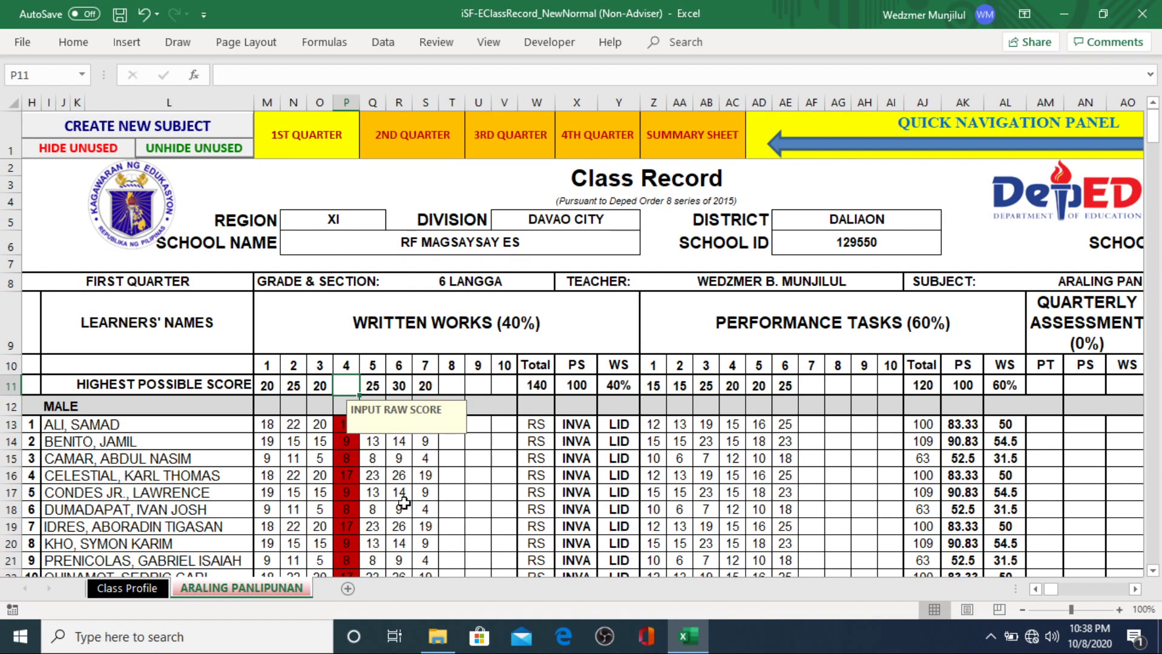
{"action": "type", "text": "25"}
Enter 22 as learner 3's written work 8 score, then cancel the Raw Score Invalid rejection.
{"action": "left_click", "coordinate": [465, 459]}
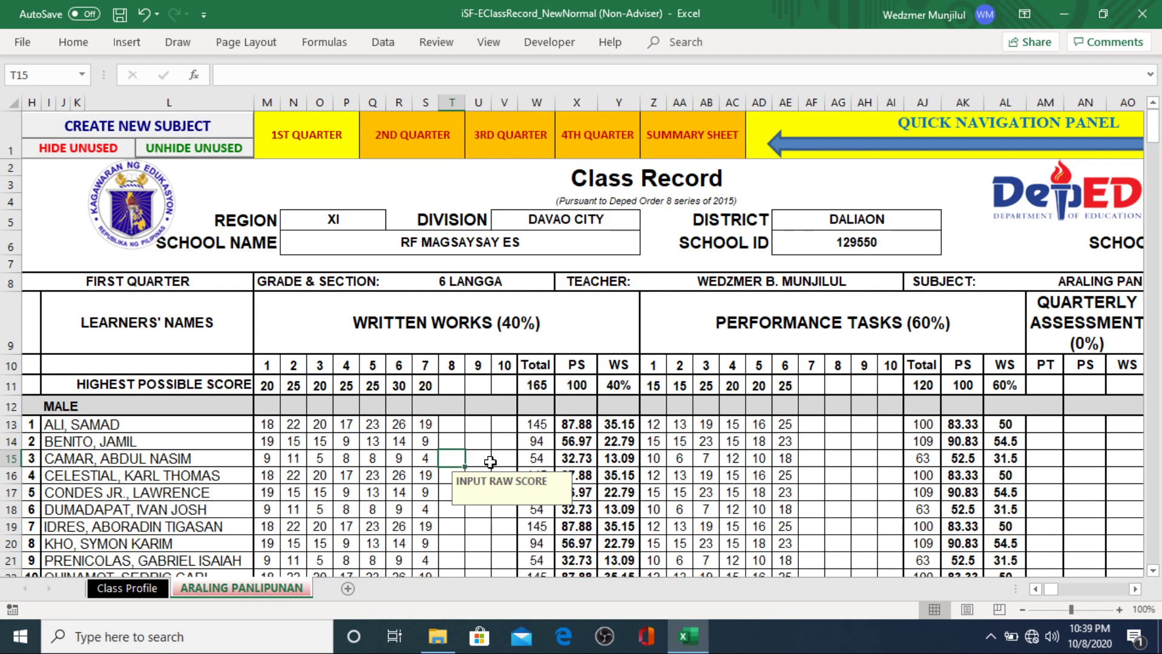
{"action": "type", "text": "22"}
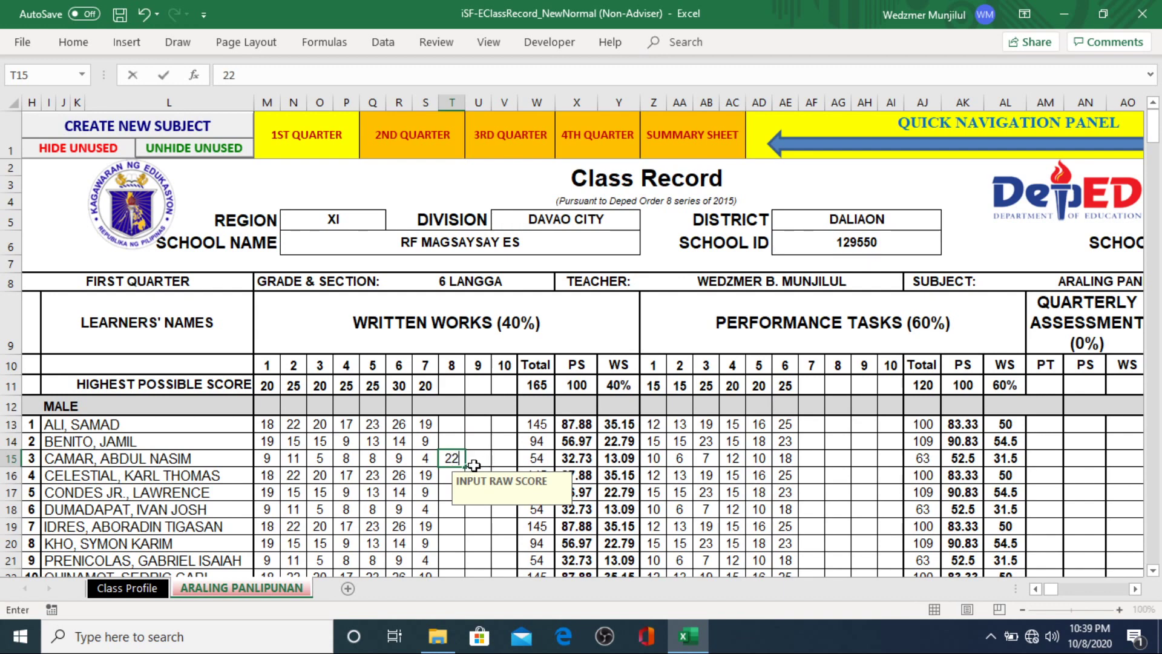
{"action": "key", "text": "Return"}
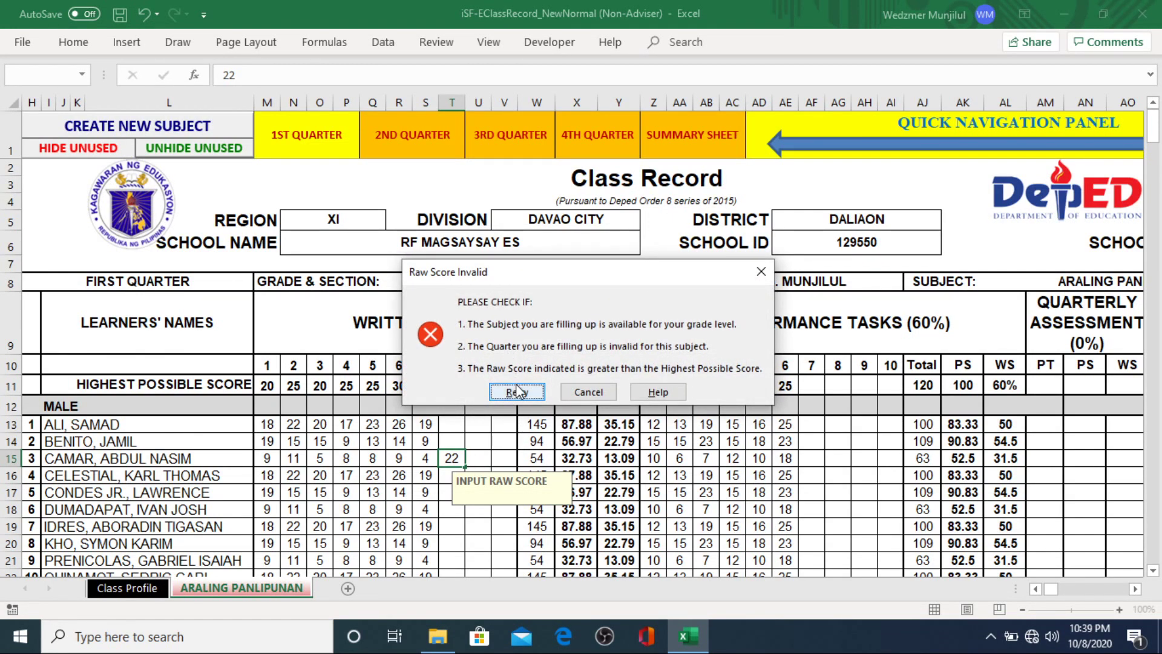
{"action": "left_click", "coordinate": [588, 391]}
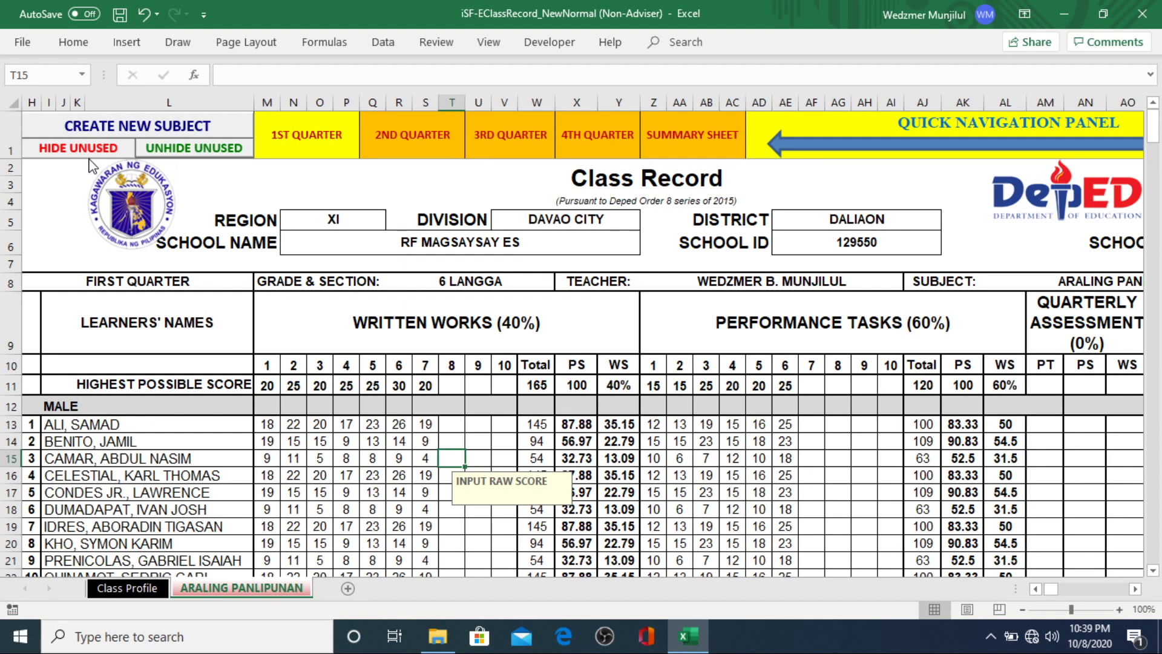
Visit the second, third and fourth quarter records and the summary, then return to the 1st quarter.
{"action": "left_click", "coordinate": [418, 140]}
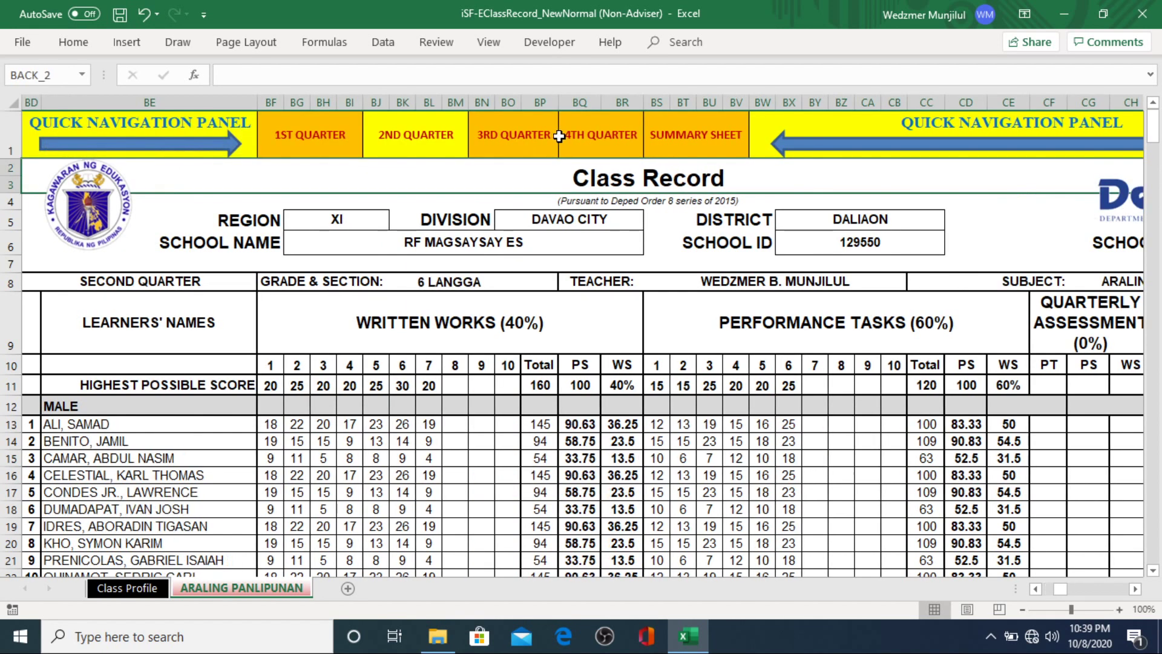
{"action": "left_click", "coordinate": [541, 143]}
{"action": "left_click", "coordinate": [608, 139]}
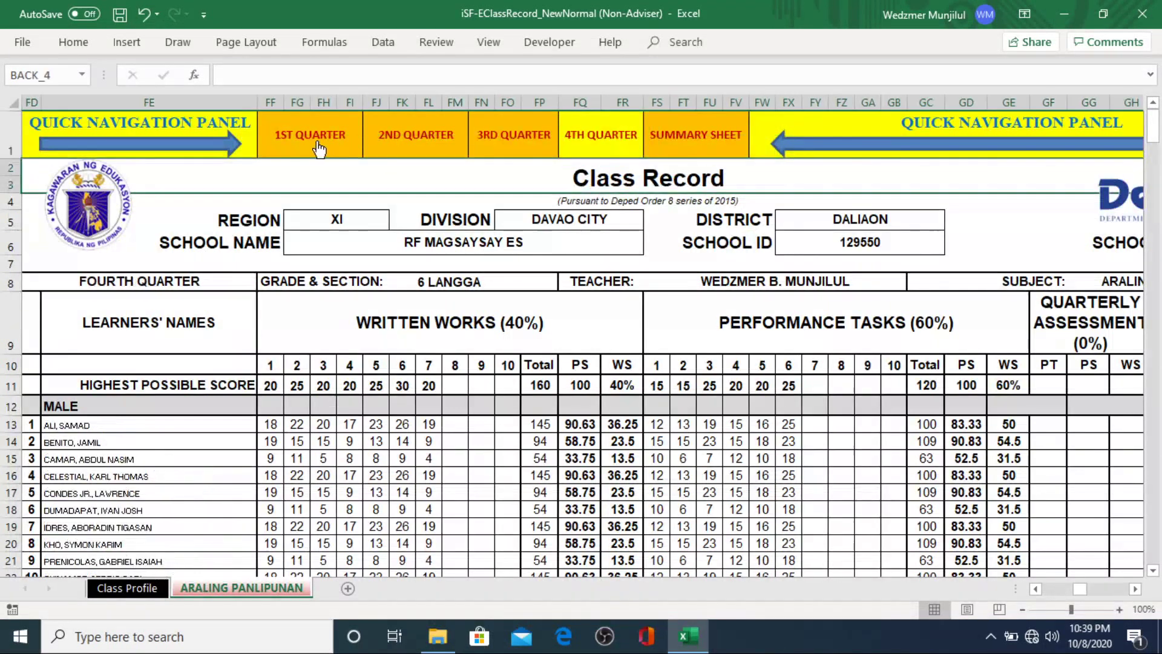
{"action": "left_click", "coordinate": [686, 139]}
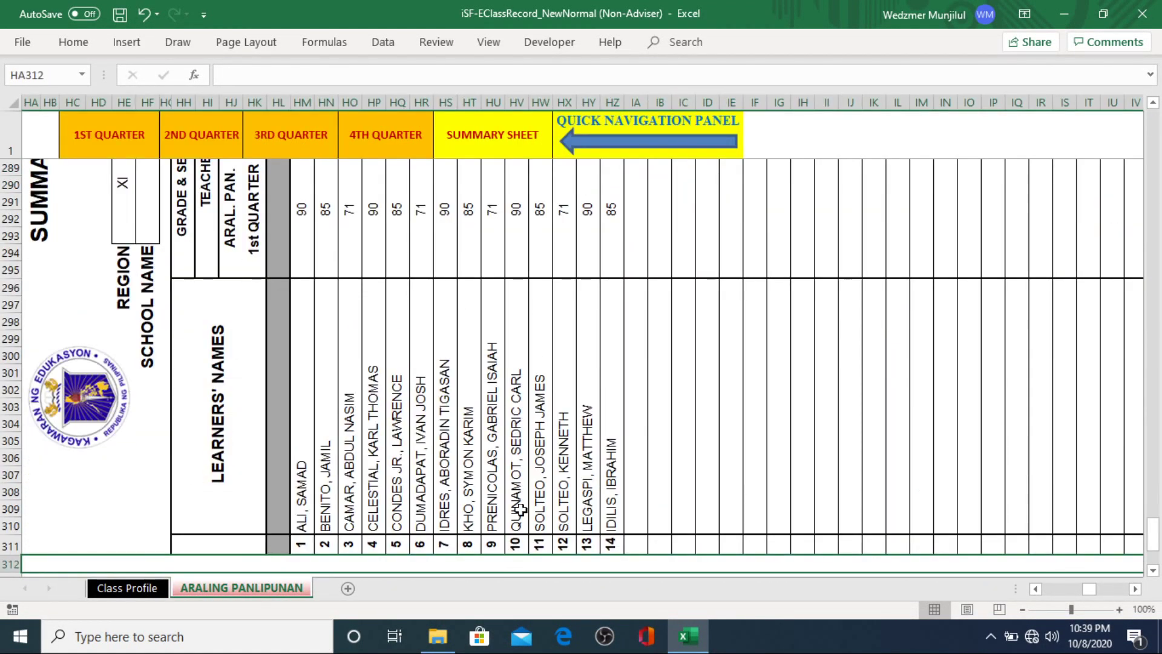
{"action": "mouse_move", "coordinate": [1157, 535]}
{"action": "left_mouse_down"}
{"action": "mouse_move", "coordinate": [1157, 482]}
{"action": "mouse_move", "coordinate": [1157, 538]}
{"action": "left_mouse_up"}
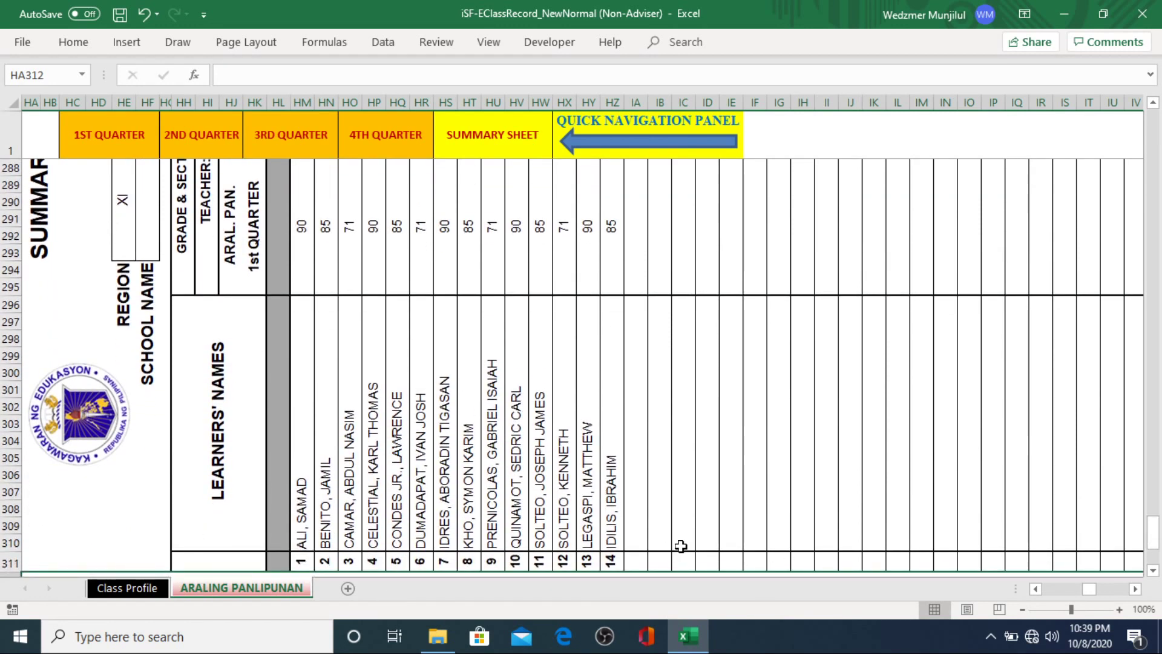
{"action": "left_click", "coordinate": [116, 138]}
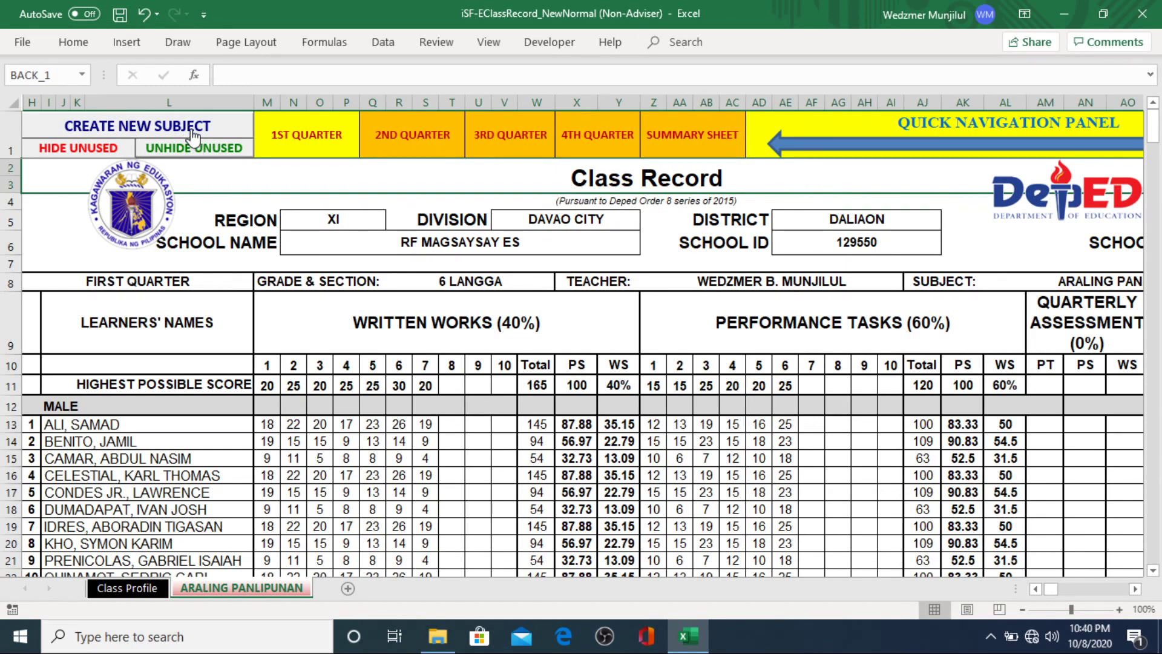
Create a new subject sheet with Yes to All for names, and set its SUBJECT to SCIENCE.
{"action": "left_click", "coordinate": [156, 128]}
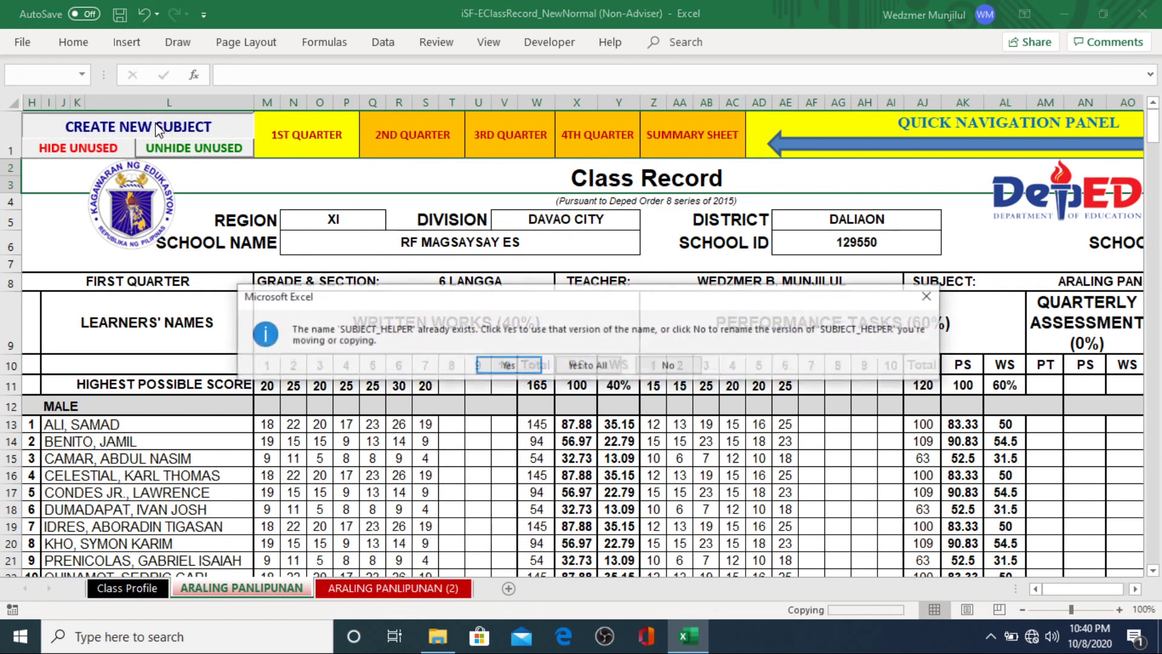
{"action": "left_click", "coordinate": [594, 366]}
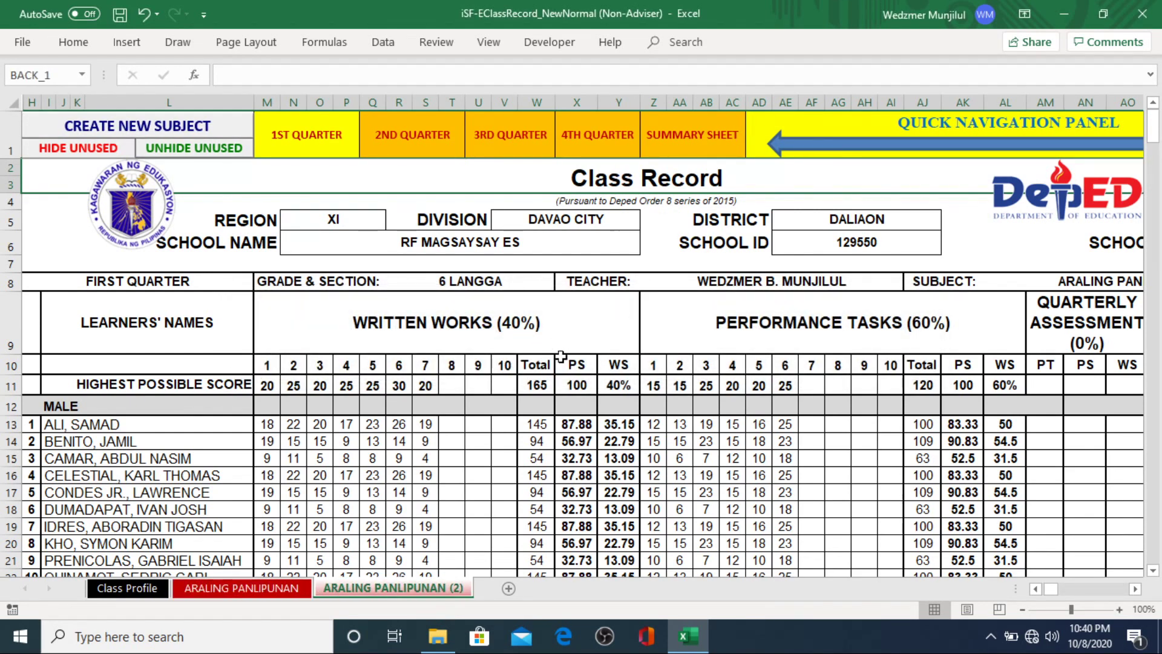
{"action": "left_click", "coordinate": [1136, 589]}
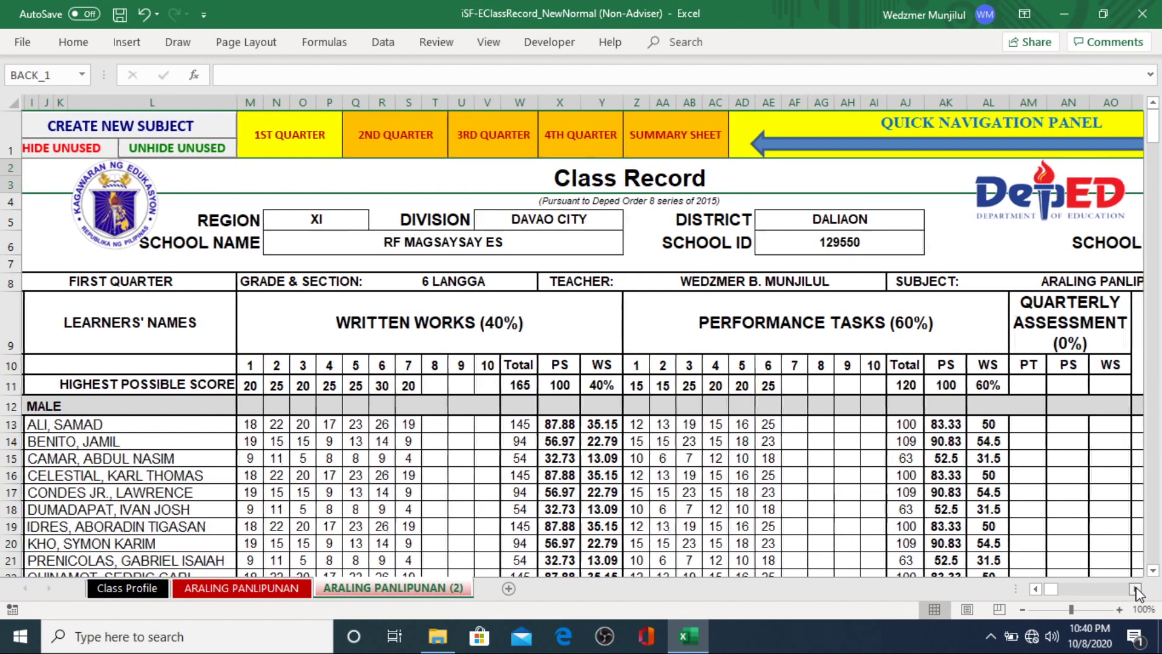
{"action": "scroll", "coordinate": [1136, 589], "scroll_direction": "right", "scroll_amount": 6}
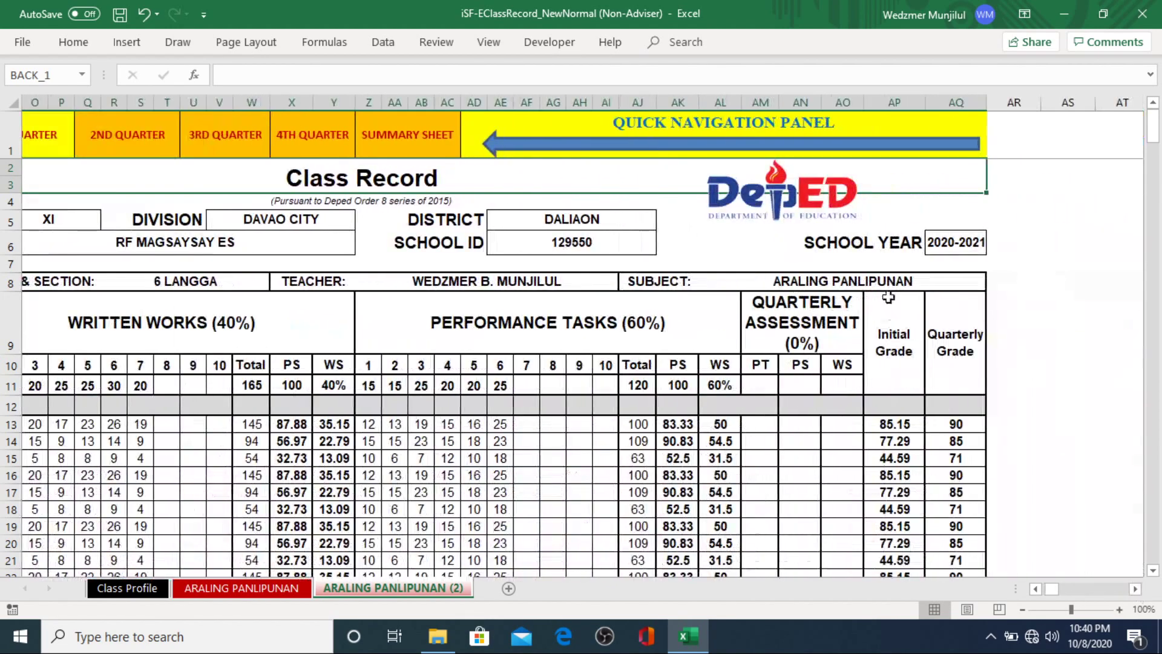
{"action": "left_click", "coordinate": [885, 287]}
{"action": "left_click", "coordinate": [993, 283]}
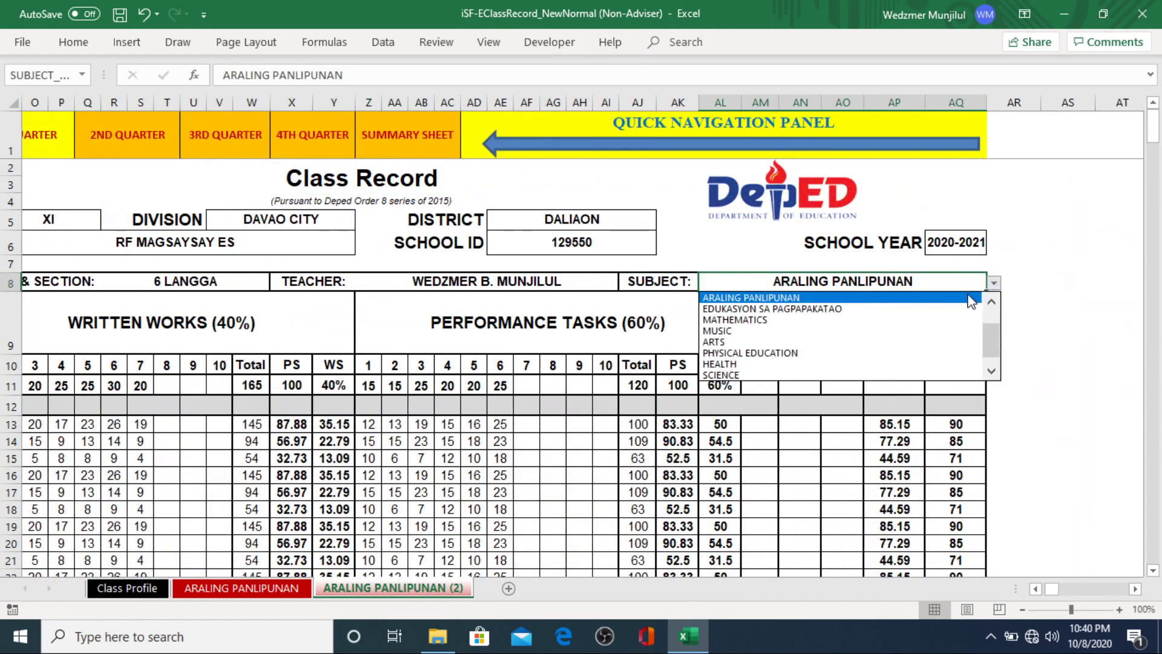
{"action": "left_click", "coordinate": [747, 376]}
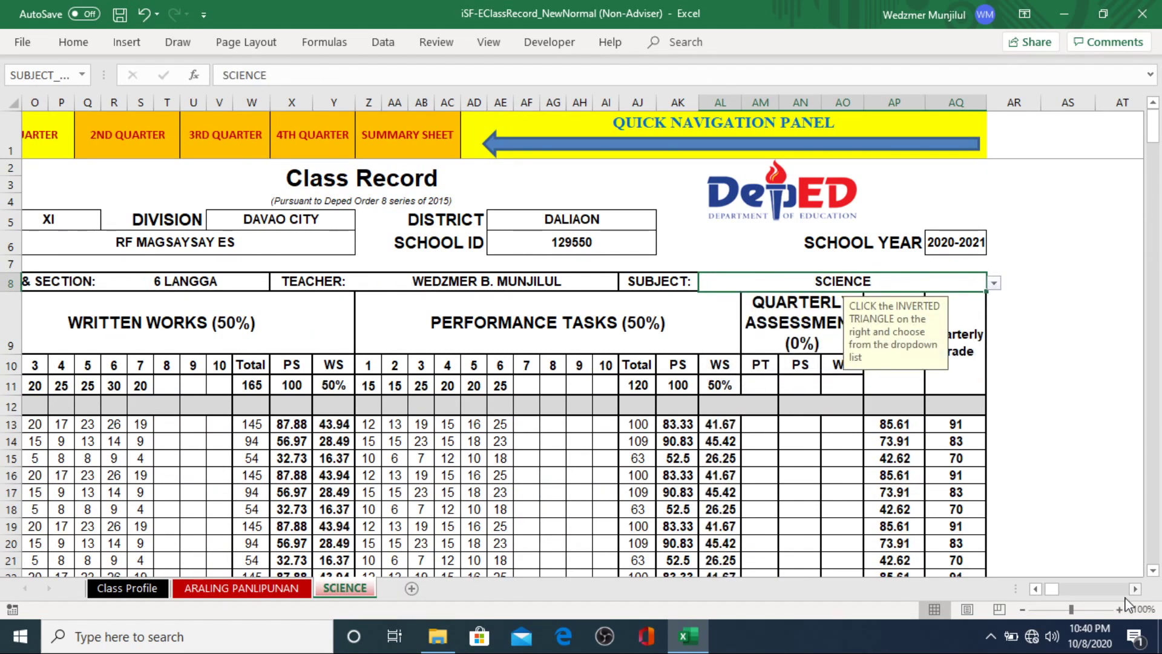
{"action": "scroll", "coordinate": [1028, 593], "scroll_direction": "left", "scroll_amount": 3}
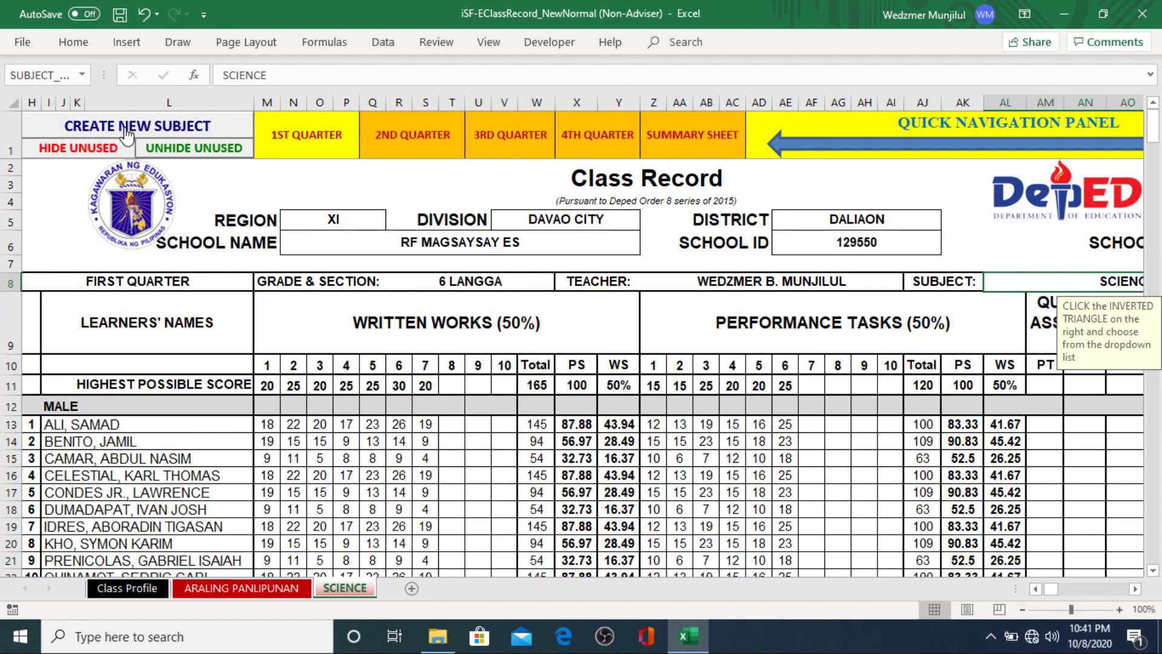
Copy the SCIENCE sheet, set the copy's SUBJECT to MUSIC, then create another copy from it.
{"action": "left_click", "coordinate": [163, 126]}
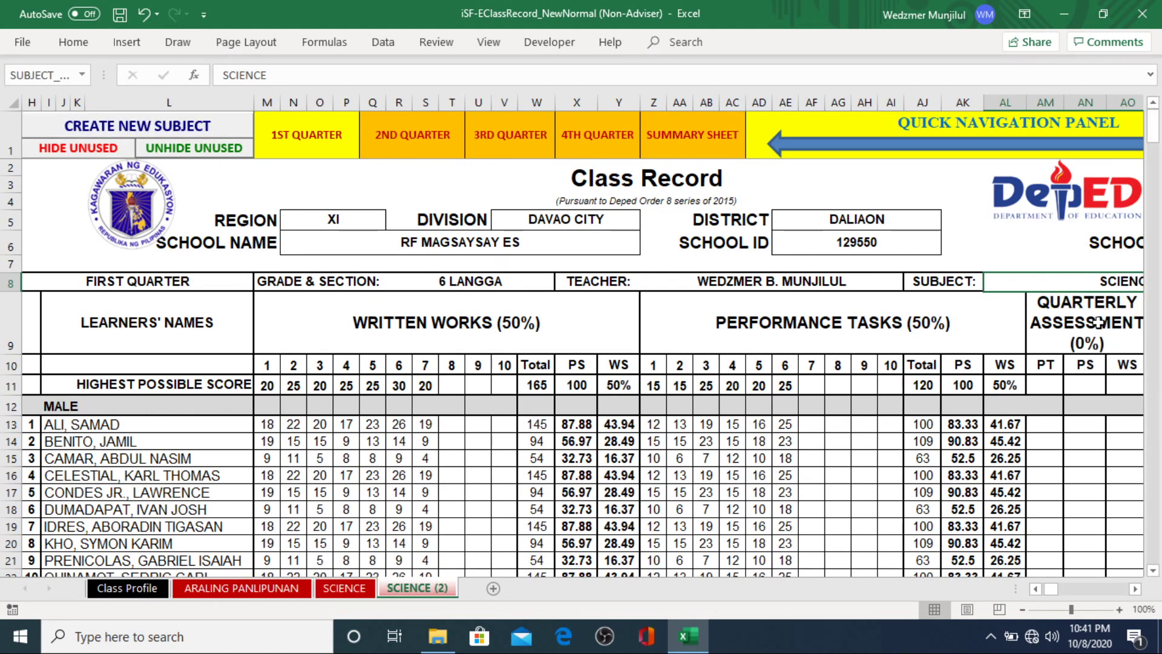
{"action": "scroll", "coordinate": [1034, 296], "scroll_direction": "right", "scroll_amount": 5}
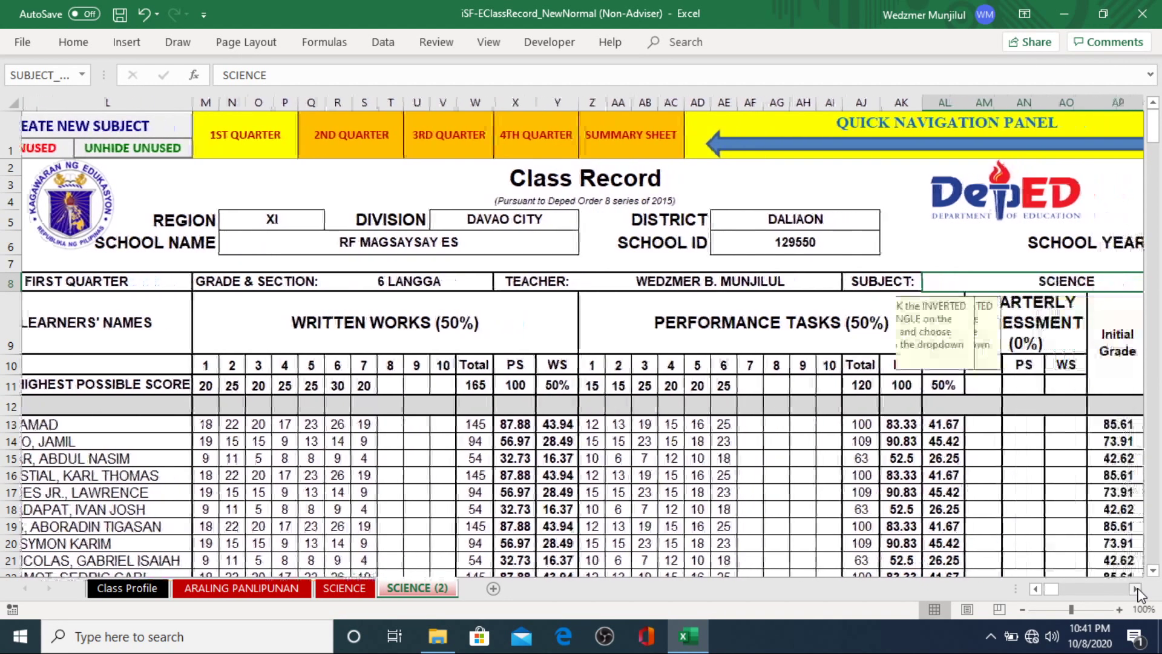
{"action": "left_click", "coordinate": [1020, 282]}
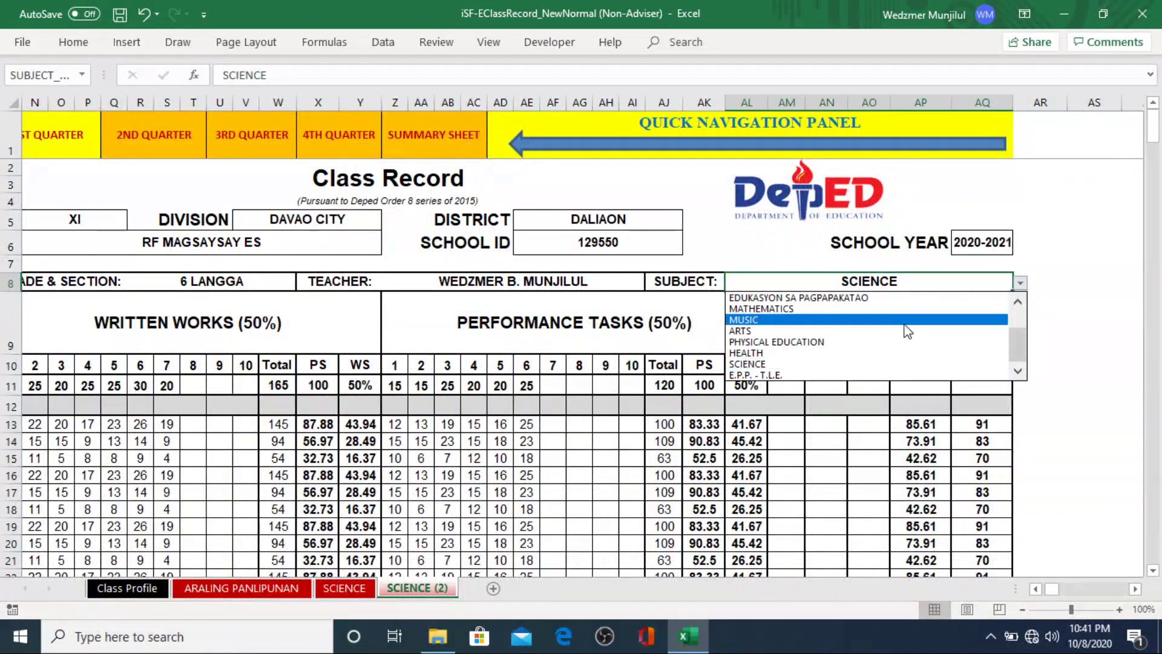
{"action": "left_click", "coordinate": [847, 320]}
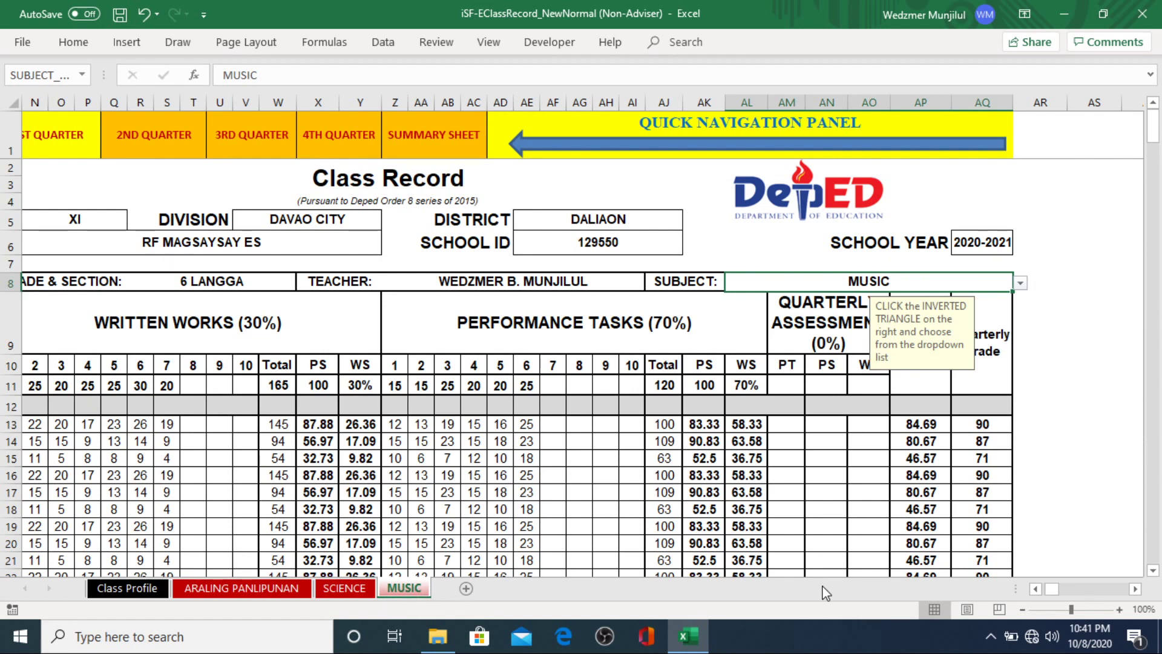
{"action": "left_click_drag", "start_coordinate": [1058, 593], "coordinate": [1047, 591]}
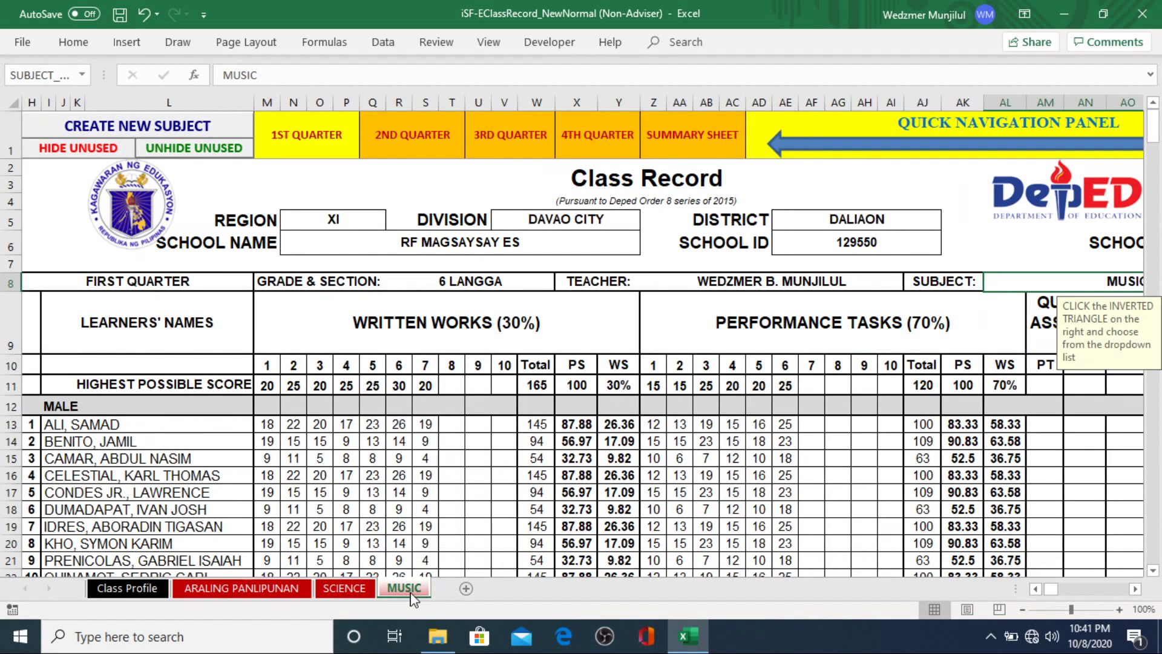
{"action": "left_click", "coordinate": [173, 127]}
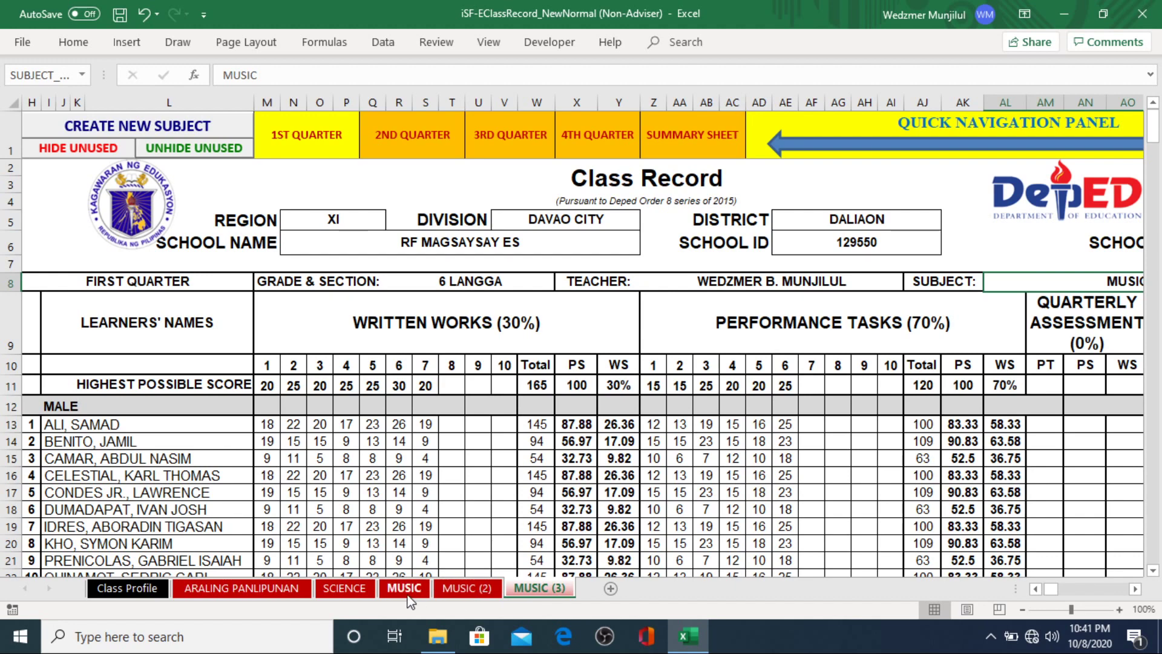
{"action": "left_click", "coordinate": [1135, 588]}
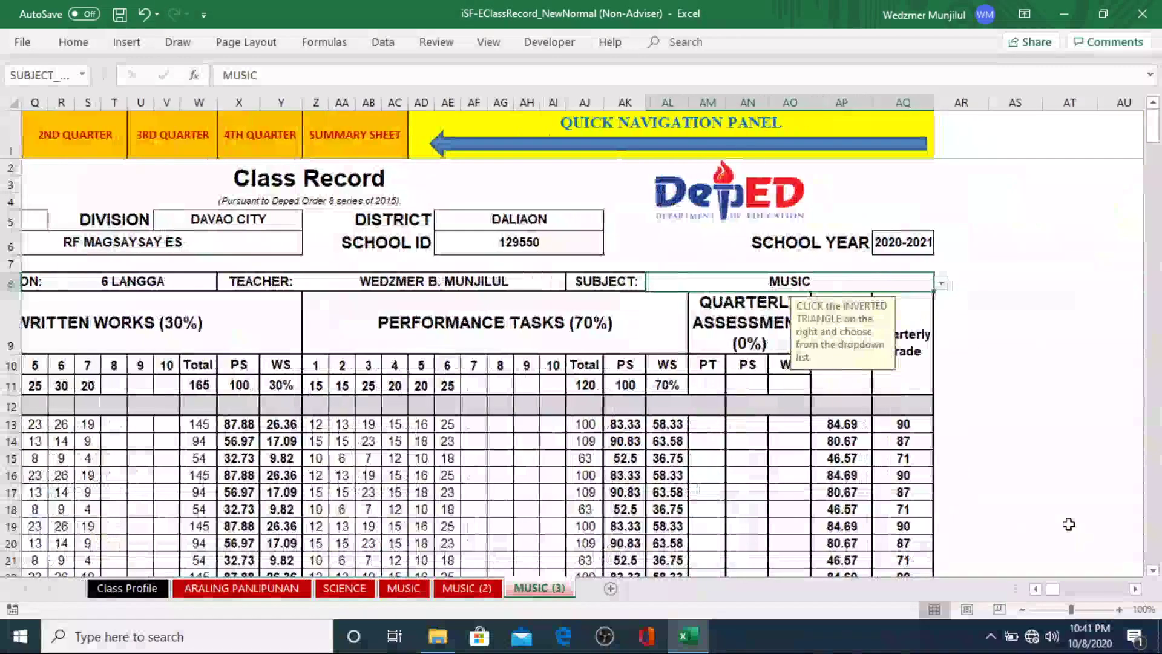
{"action": "left_click", "coordinate": [1022, 492]}
{"action": "left_click", "coordinate": [902, 97]}
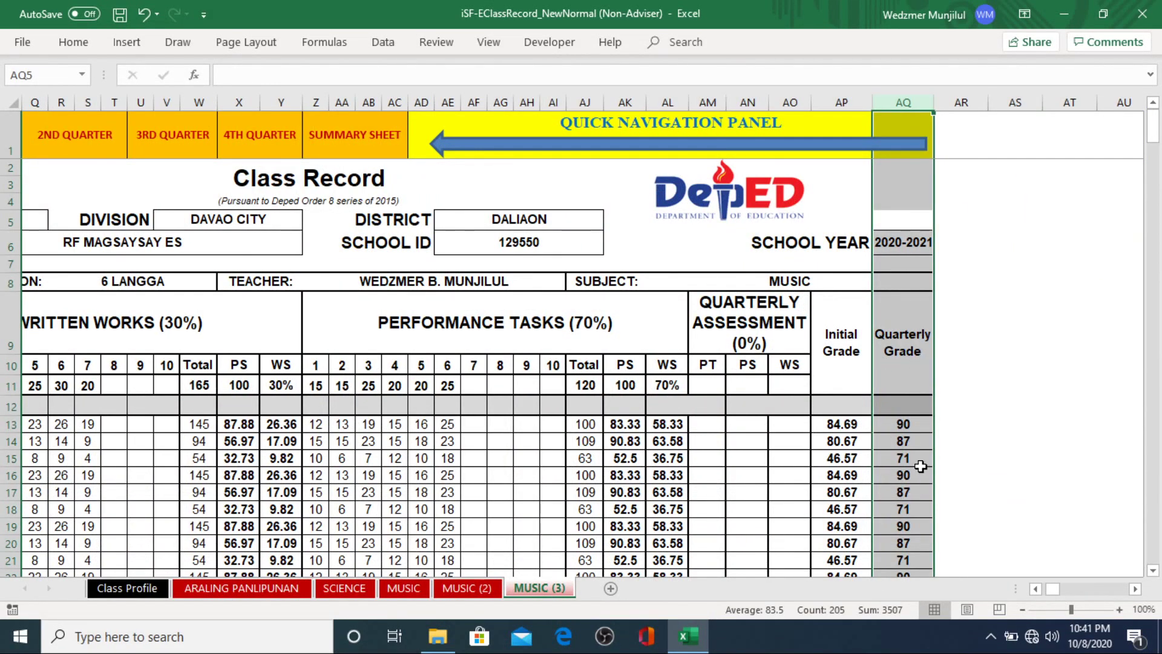
{"action": "left_click", "coordinate": [916, 428]}
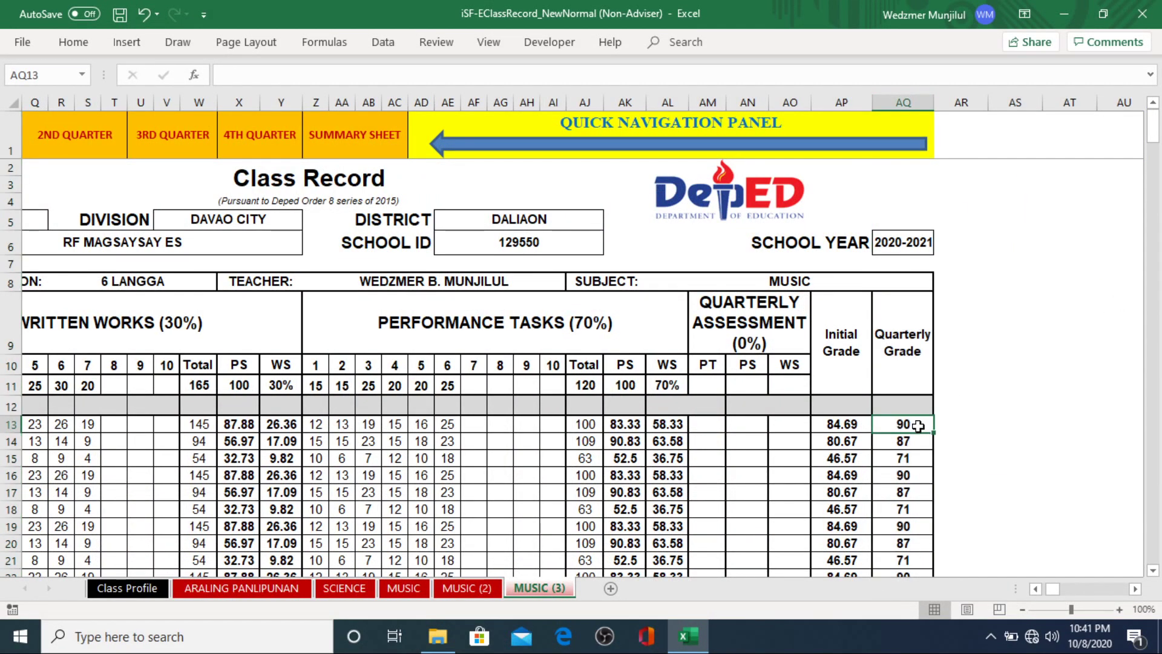
{"action": "left_click_drag", "start_coordinate": [1057, 593], "coordinate": [1038, 593]}
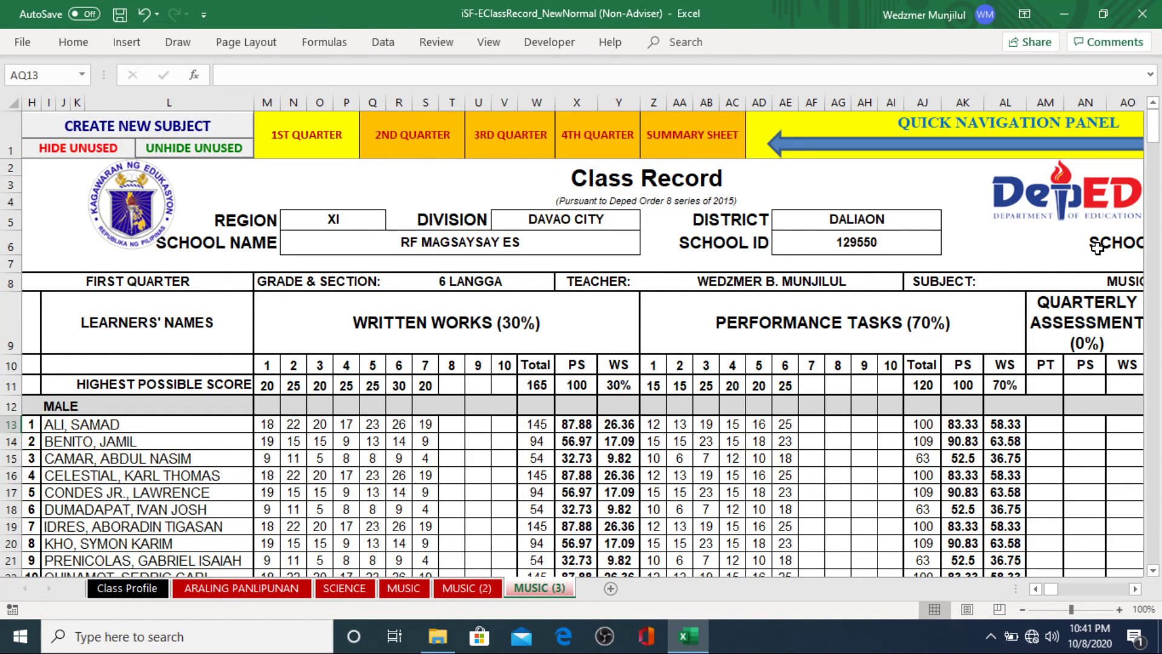
{"action": "left_click_drag", "start_coordinate": [1154, 137], "coordinate": [1147, 147]}
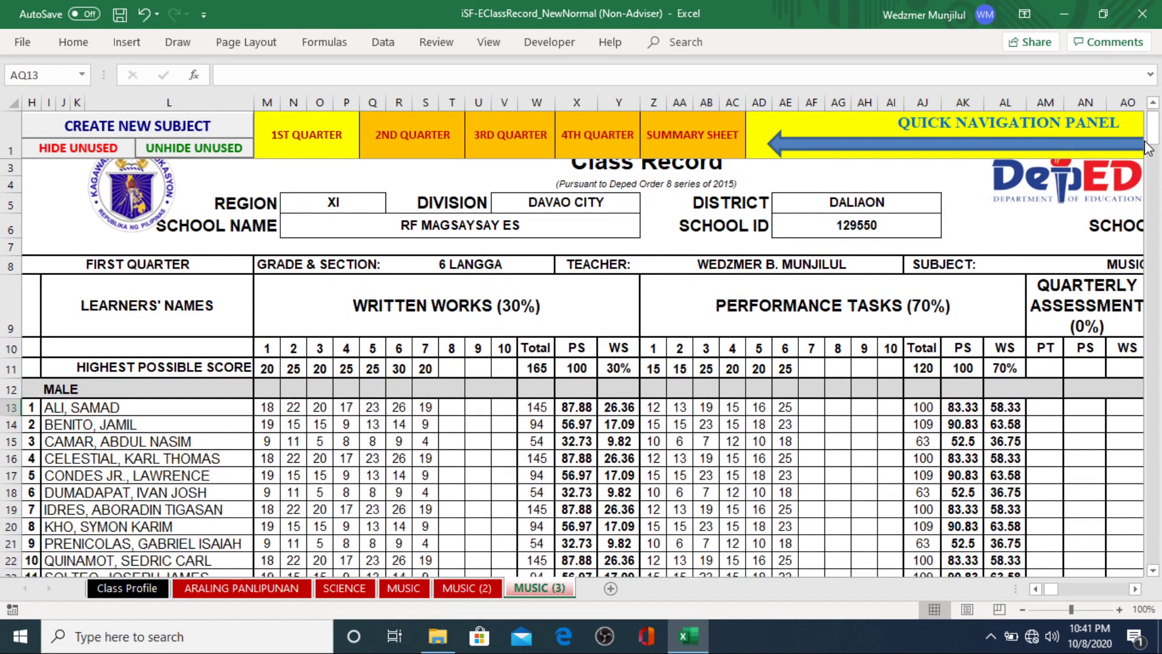
{"action": "left_click_drag", "start_coordinate": [1153, 147], "coordinate": [1152, 147]}
{"action": "left_click", "coordinate": [1153, 103]}
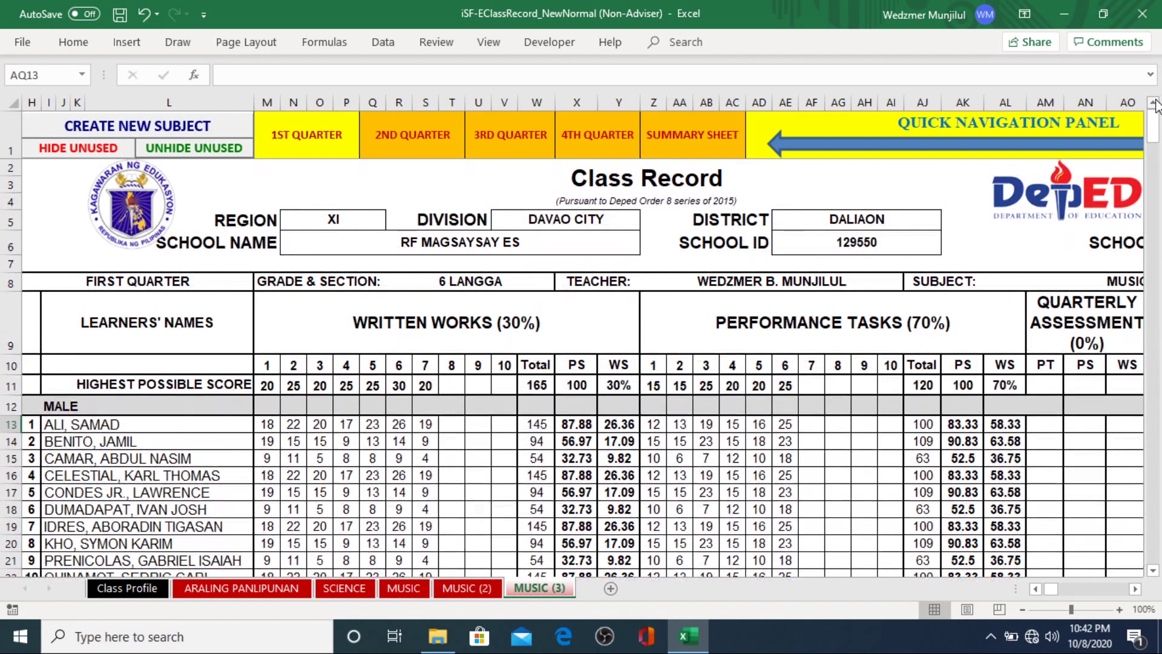